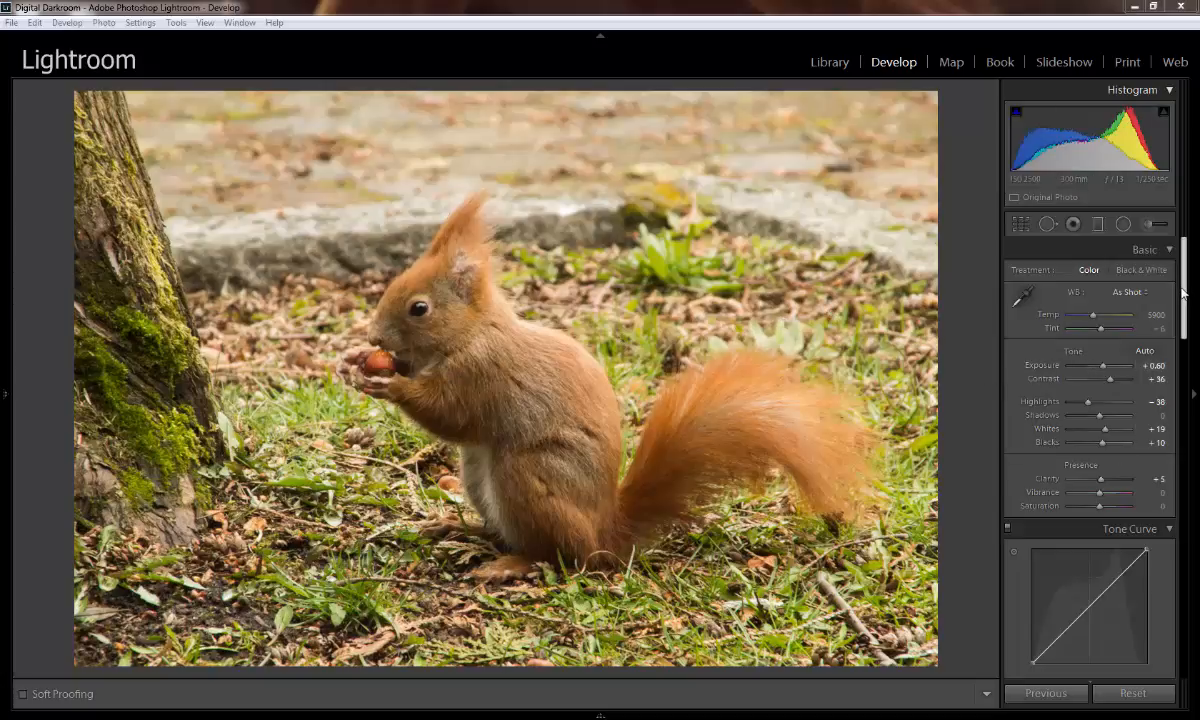
- Add a highlight point and a slightly lowered shadow point to the RGB tone curve to increase contrast
{"action": "mouse_move", "coordinate": [1183, 292]}
{"action": "left_mouse_down"}
{"action": "mouse_move", "coordinate": [1183, 339]}
{"action": "mouse_move", "coordinate": [1183, 316]}
{"action": "left_mouse_up"}
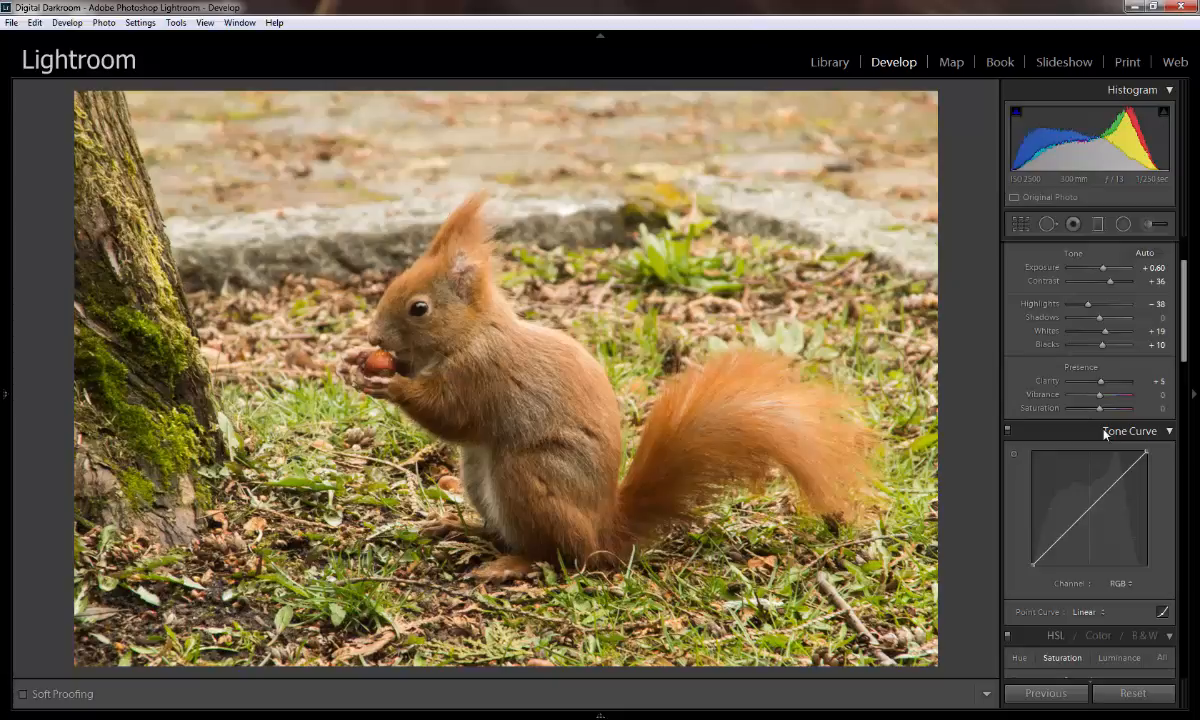
{"action": "left_click", "coordinate": [1115, 481]}
{"action": "left_click_drag", "start_coordinate": [1115, 481], "coordinate": [1113, 480]}
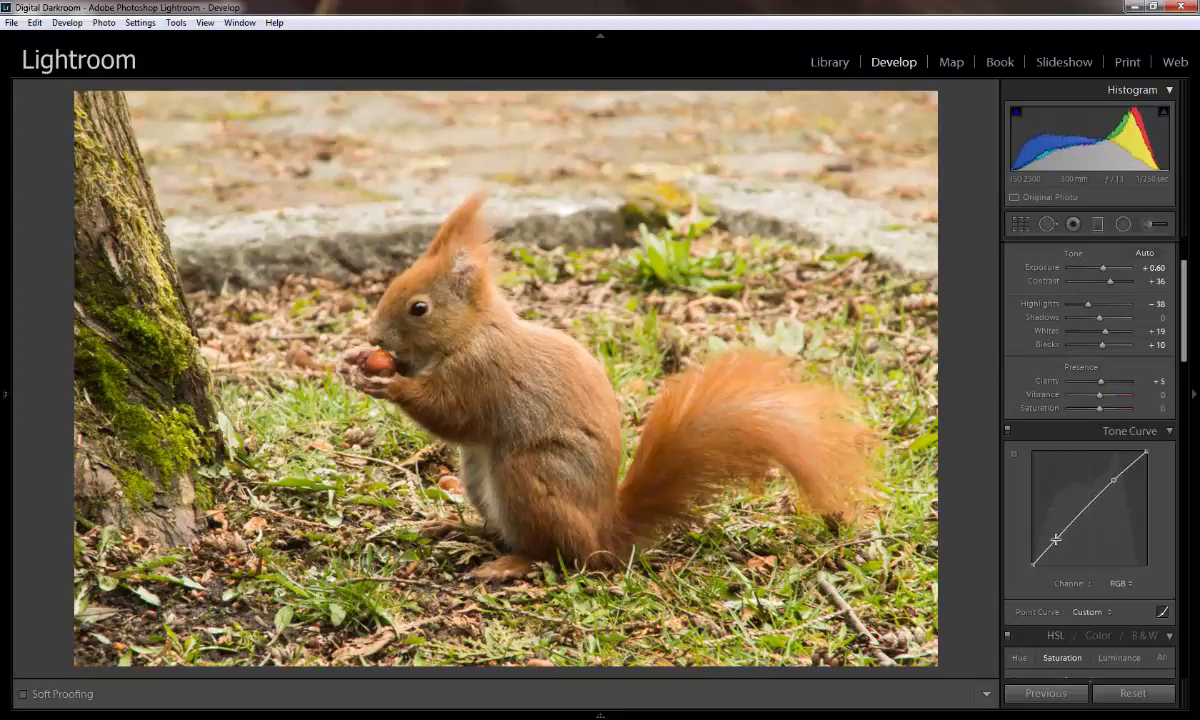
{"action": "left_click_drag", "start_coordinate": [1057, 539], "coordinate": [1057, 543]}
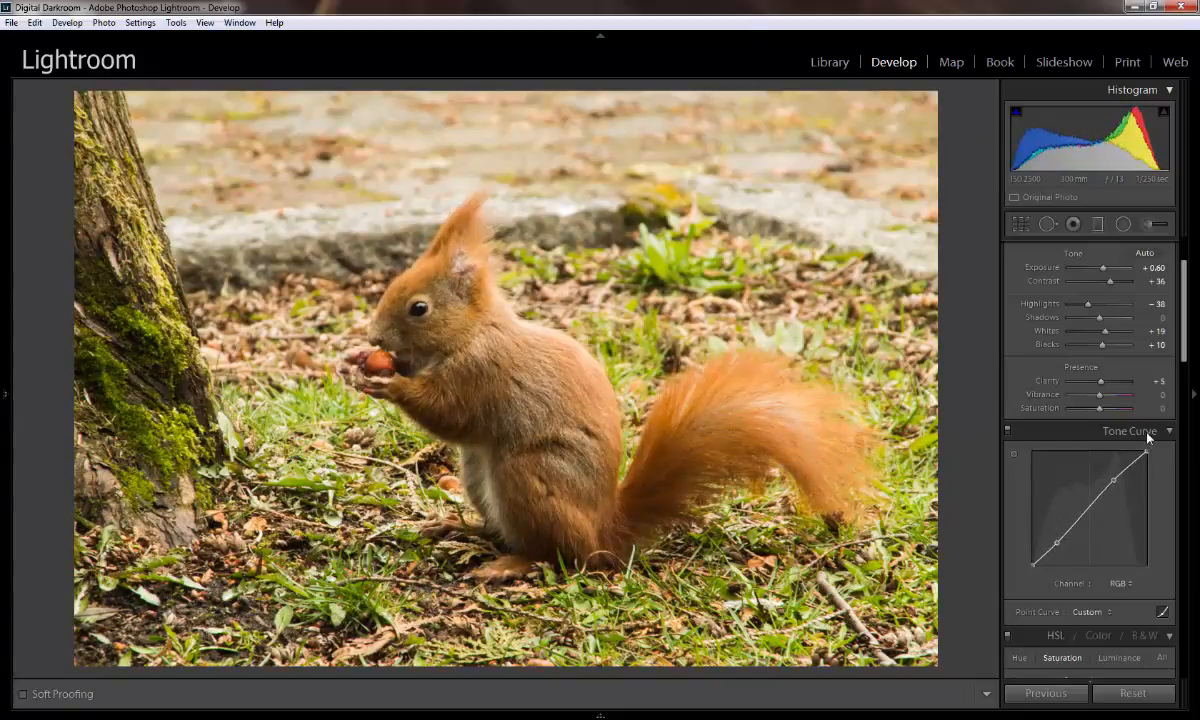
- Turn the tone curve adjustment off and back on to compare the photo with and without it
{"action": "left_click", "coordinate": [1007, 430]}
{"action": "scroll", "coordinate": [1026, 420], "scroll_direction": "up", "scroll_amount": 2}
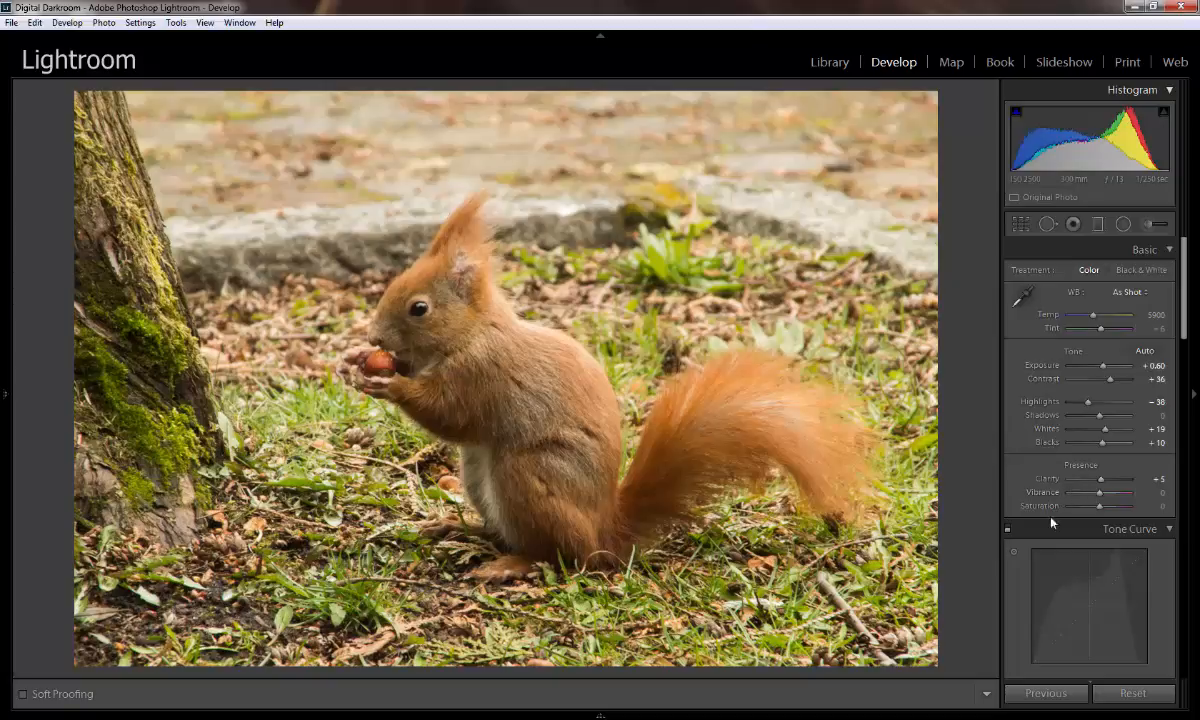
{"action": "left_click", "coordinate": [1008, 531]}
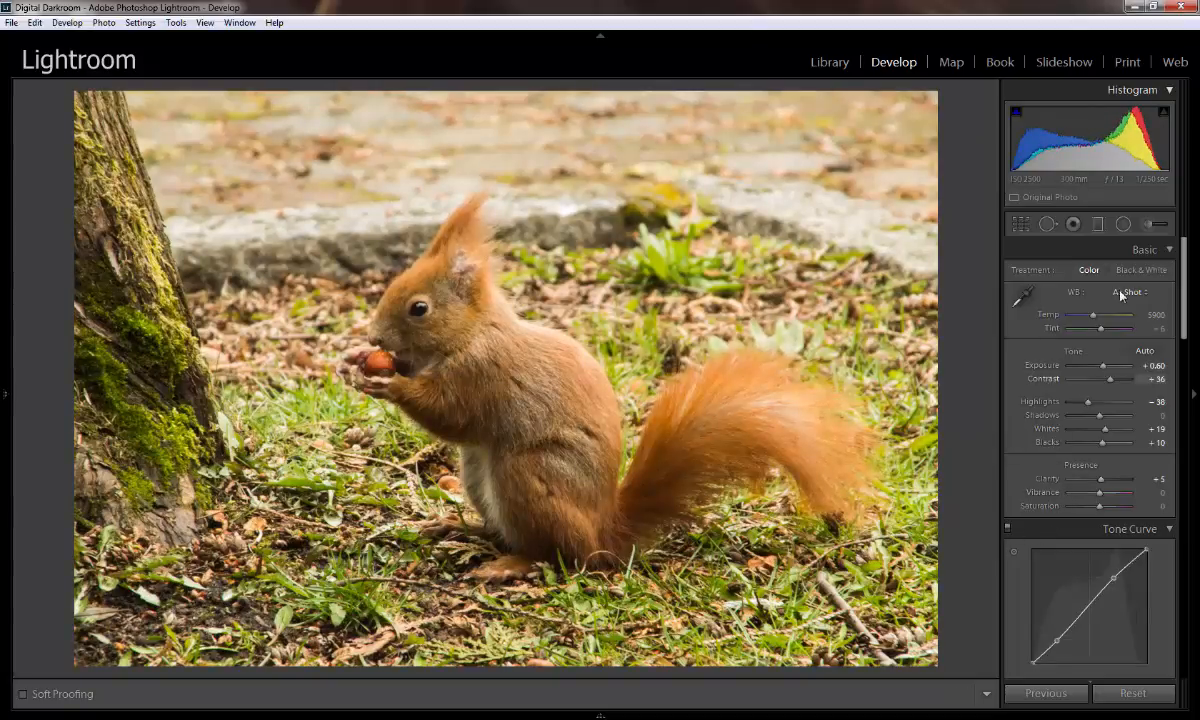
- Try the black and white mix on the squirrel photo and return it to the HSL colour treatment
{"action": "scroll", "coordinate": [1099, 523], "scroll_direction": "down", "scroll_amount": 3}
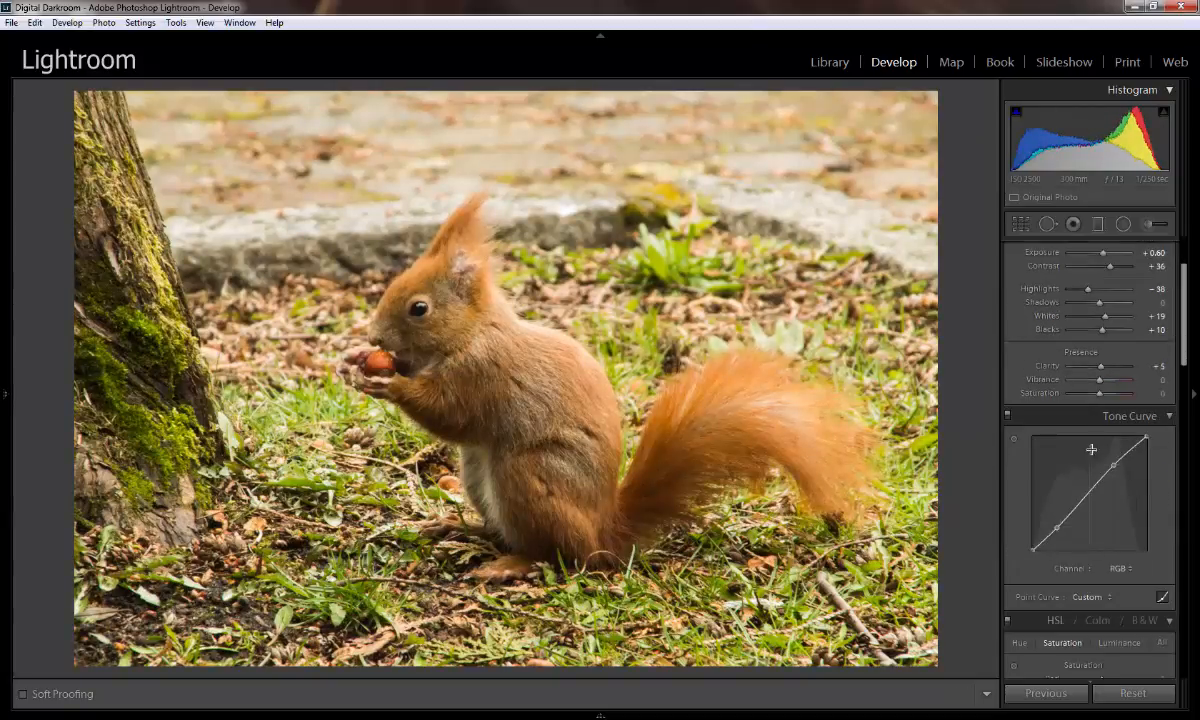
{"action": "scroll", "coordinate": [1100, 430], "scroll_direction": "down", "scroll_amount": 2}
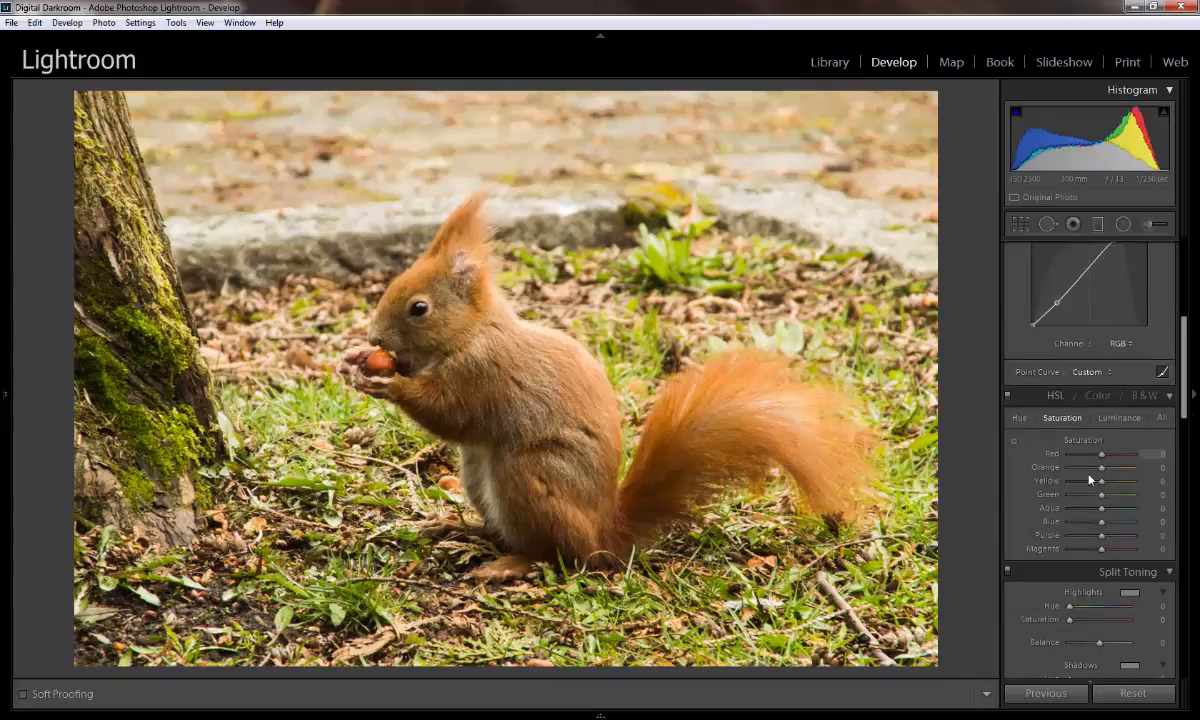
{"action": "scroll", "coordinate": [1099, 423], "scroll_direction": "down", "scroll_amount": 2}
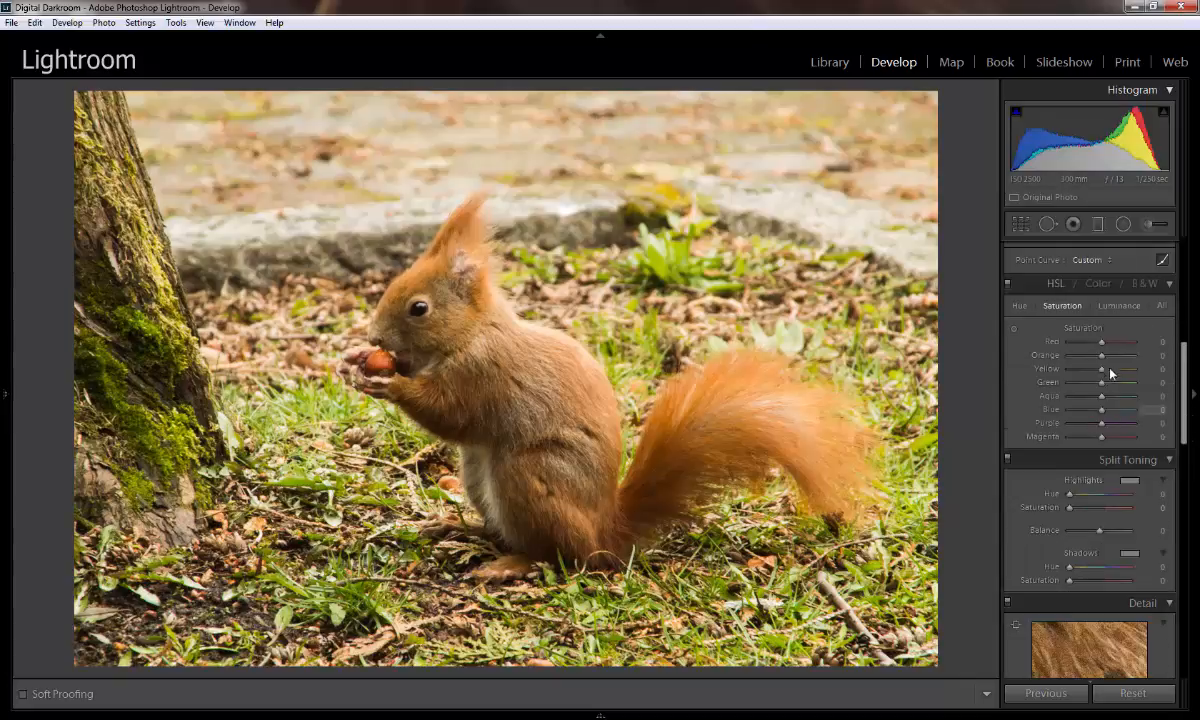
{"action": "left_click", "coordinate": [1056, 285]}
{"action": "left_click", "coordinate": [1057, 285]}
{"action": "left_click", "coordinate": [1100, 285]}
{"action": "left_click", "coordinate": [1148, 285]}
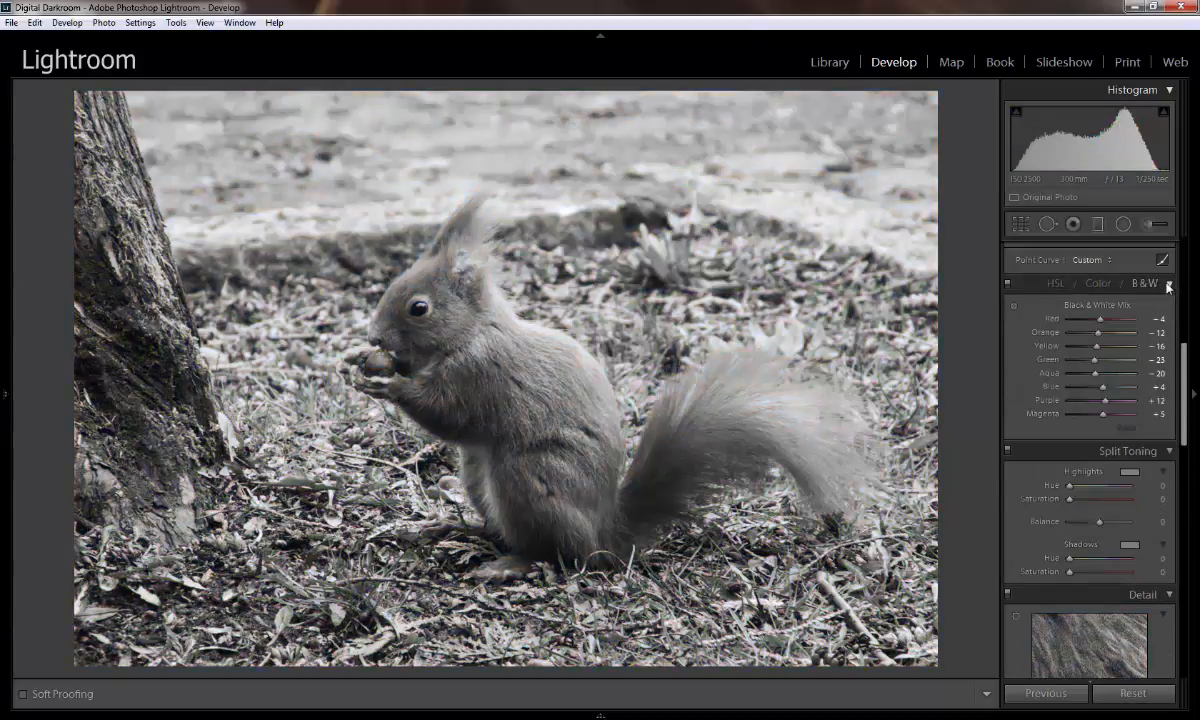
{"action": "left_click", "coordinate": [1058, 290]}
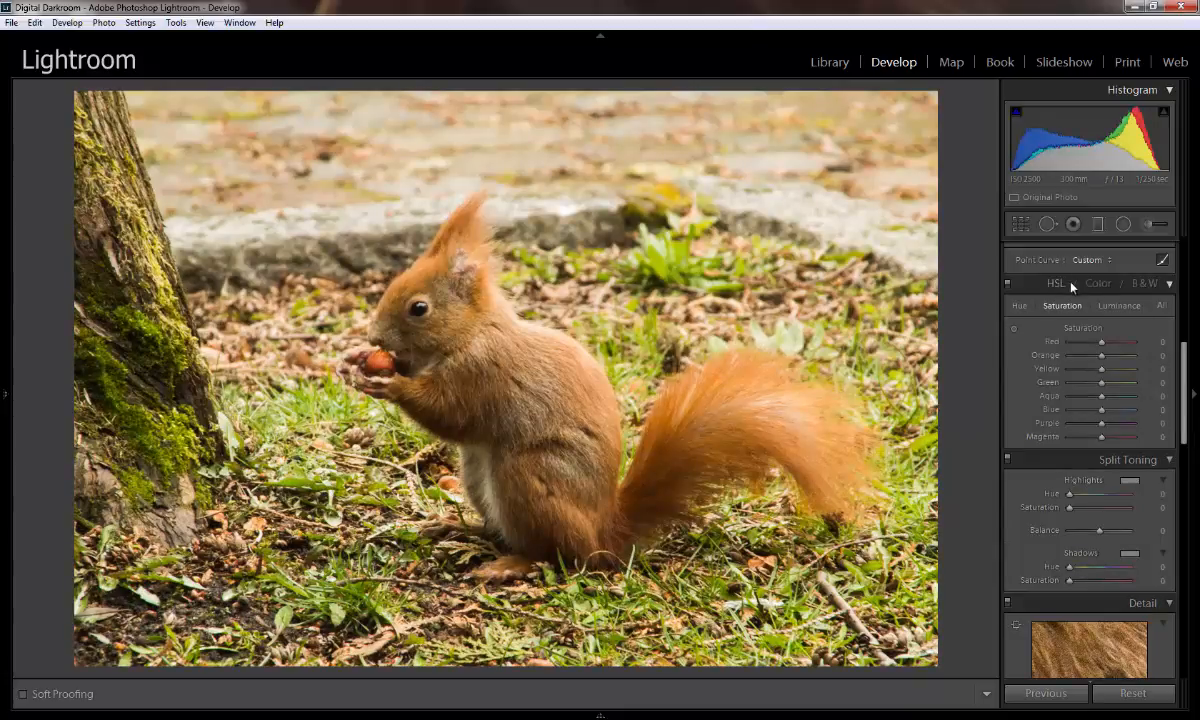
- Examine the per-colour controls in the Color view and the HSL hue, saturation, luminance and combined views
{"action": "left_click", "coordinate": [1098, 285]}
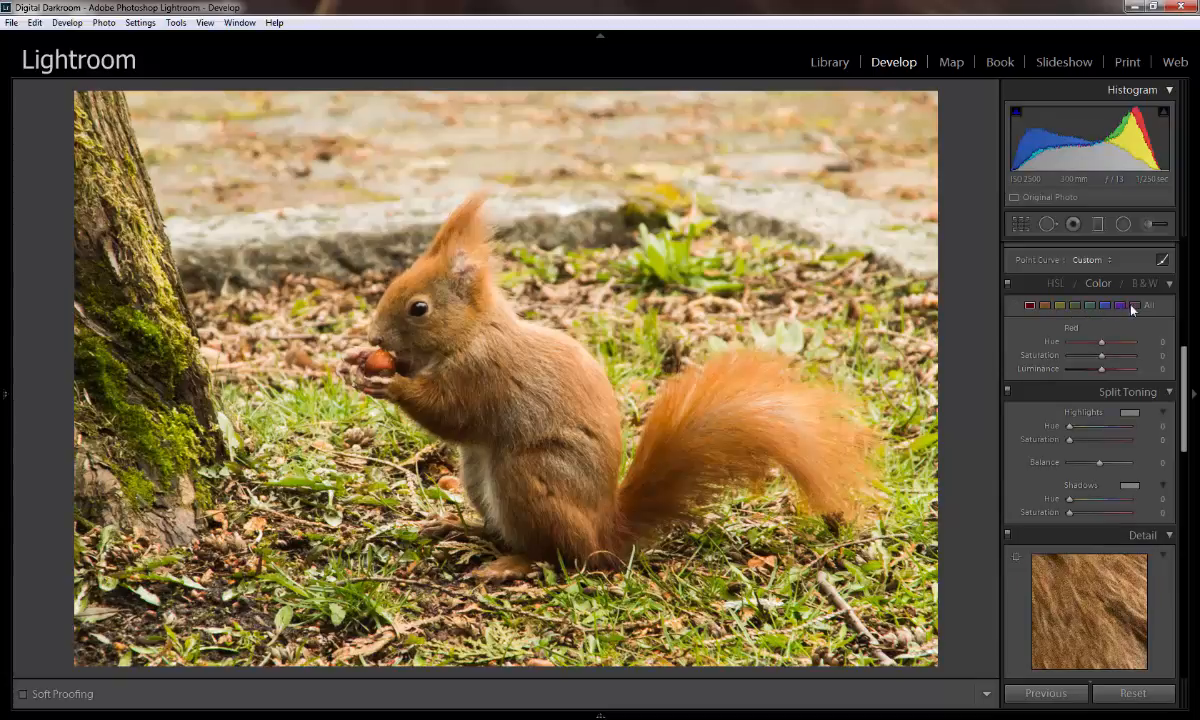
{"action": "left_click", "coordinate": [1056, 284]}
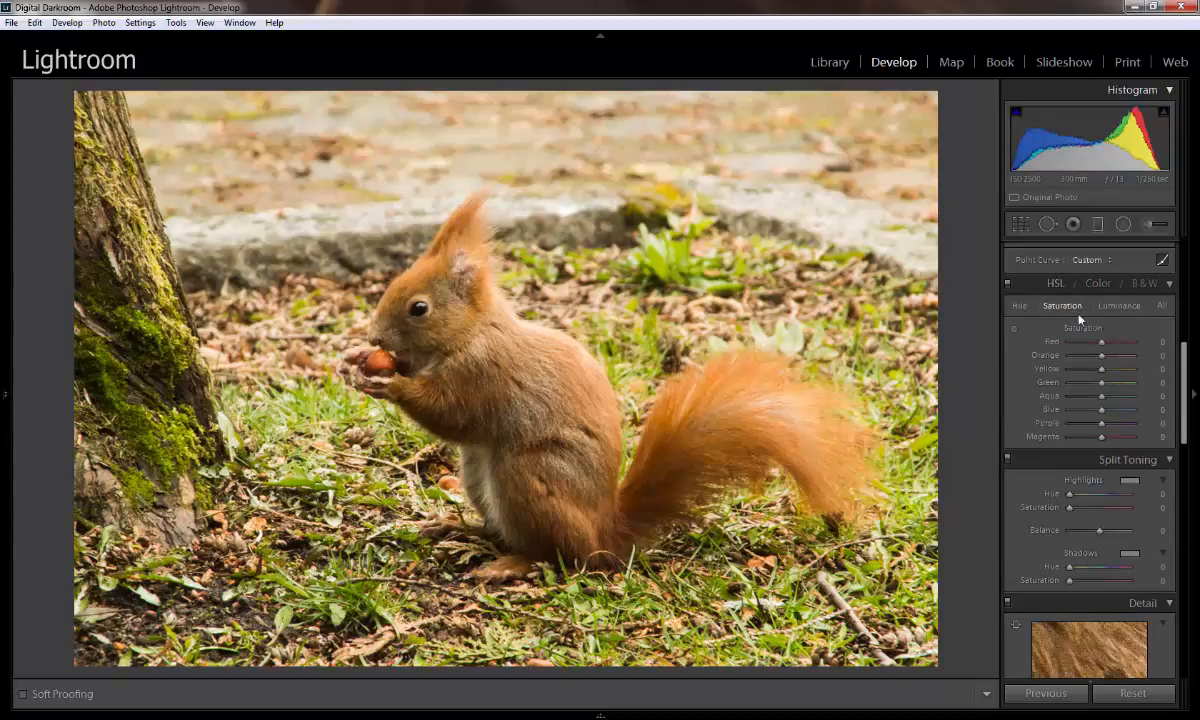
{"action": "left_click", "coordinate": [1021, 310]}
{"action": "left_click", "coordinate": [1119, 305]}
{"action": "left_click", "coordinate": [1162, 306]}
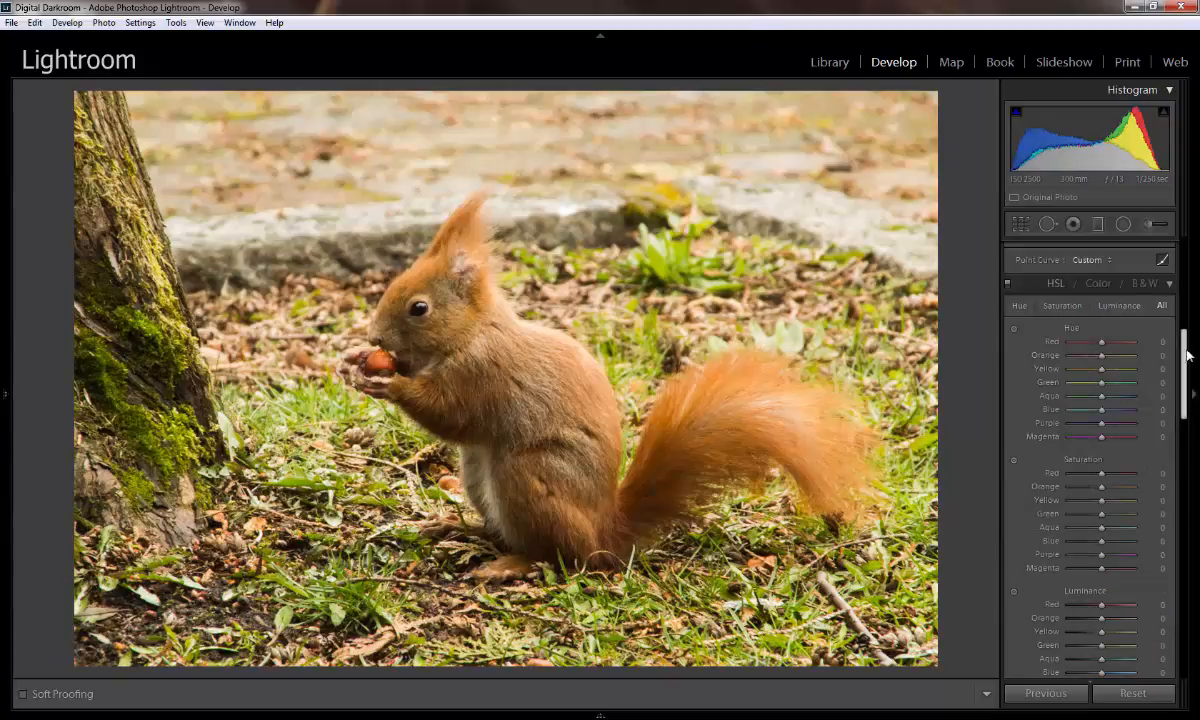
{"action": "left_click_drag", "start_coordinate": [1187, 340], "coordinate": [1186, 353]}
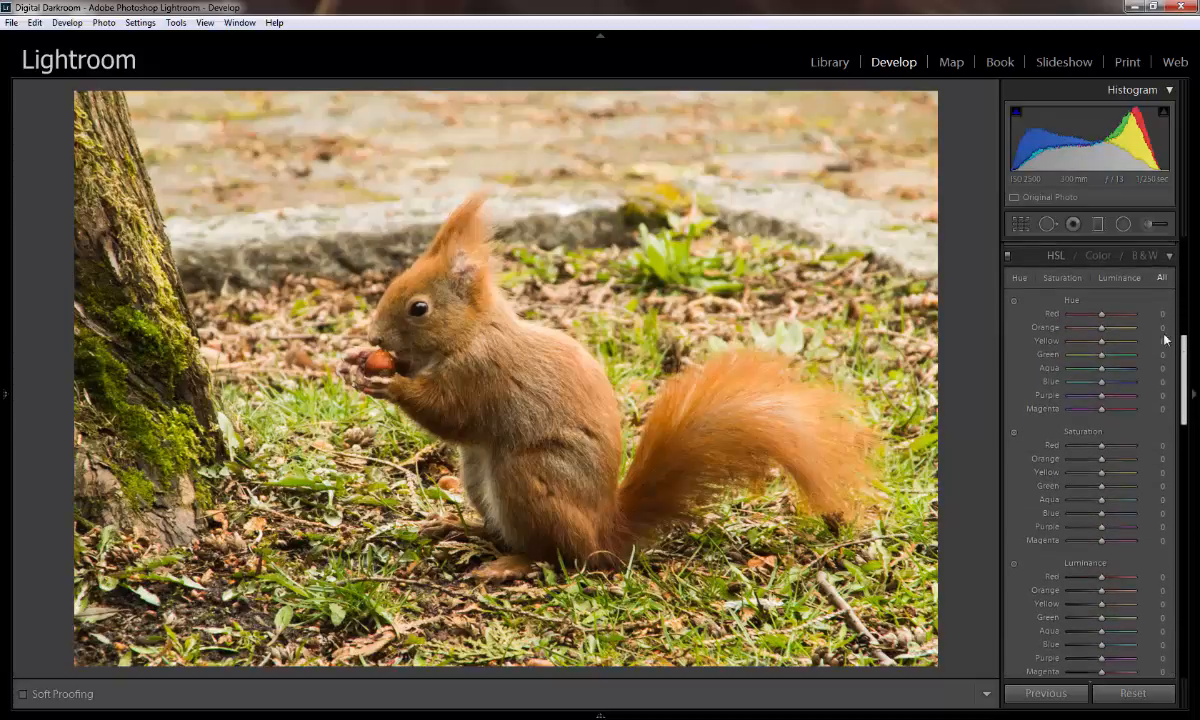
{"action": "left_click", "coordinate": [1063, 278]}
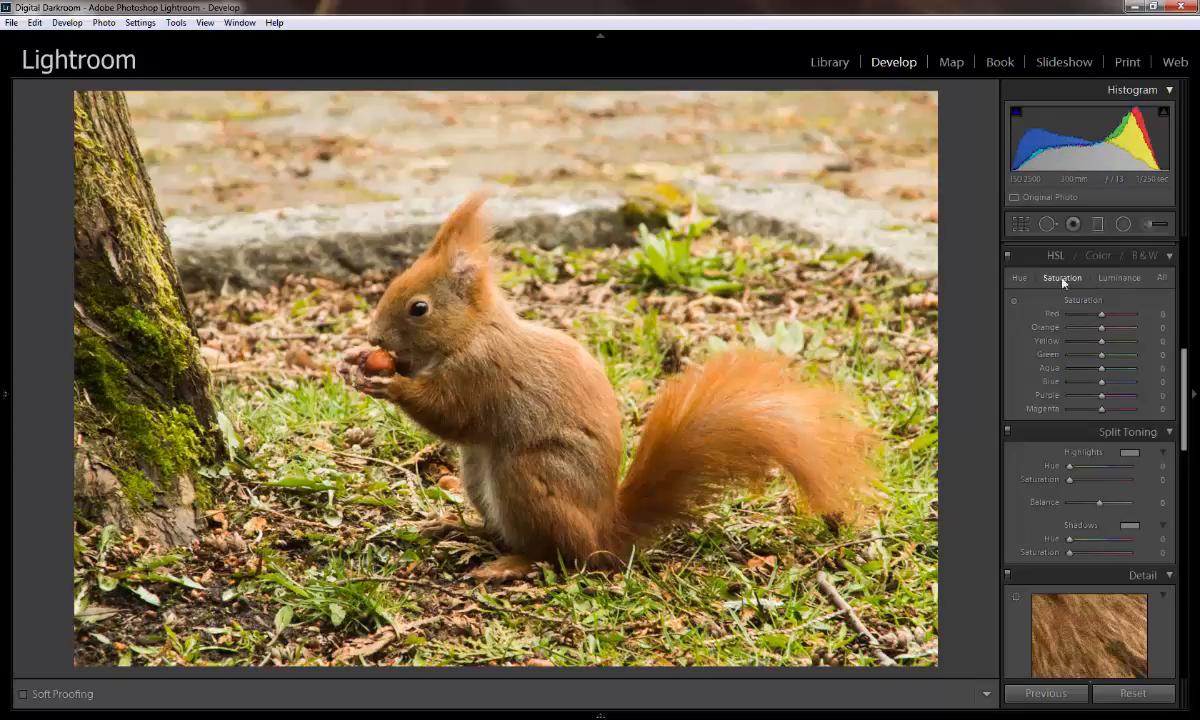
{"action": "left_click", "coordinate": [1084, 258]}
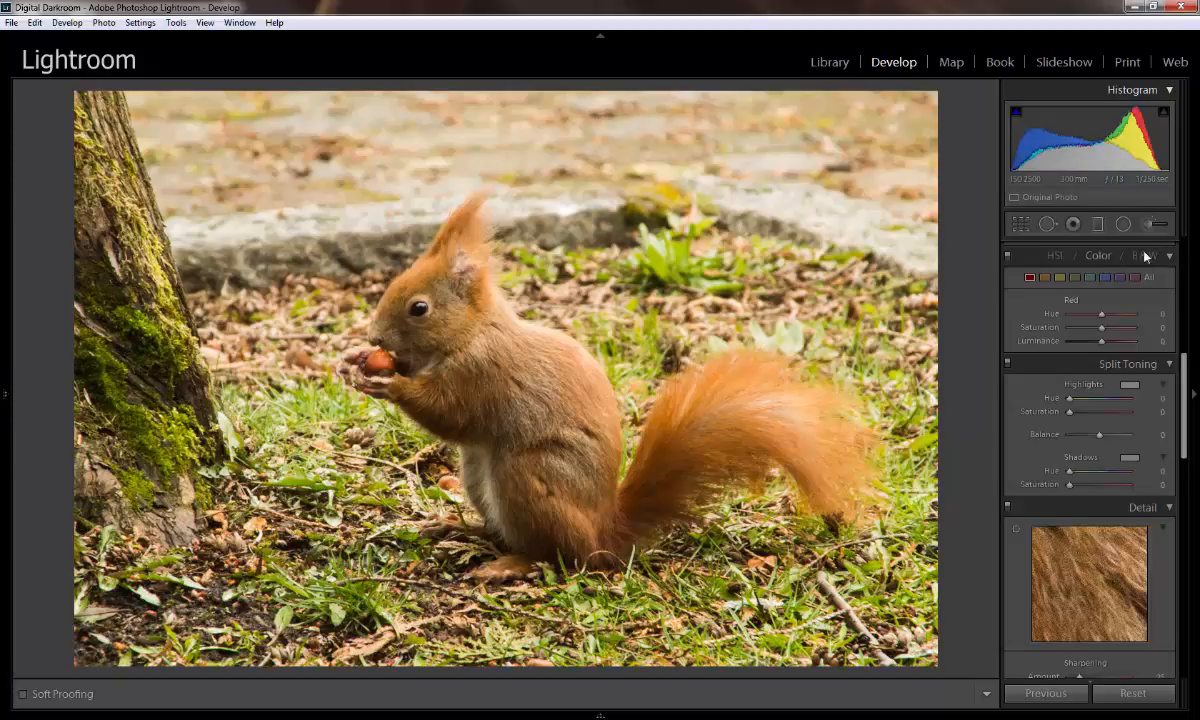
{"action": "left_click", "coordinate": [1060, 259]}
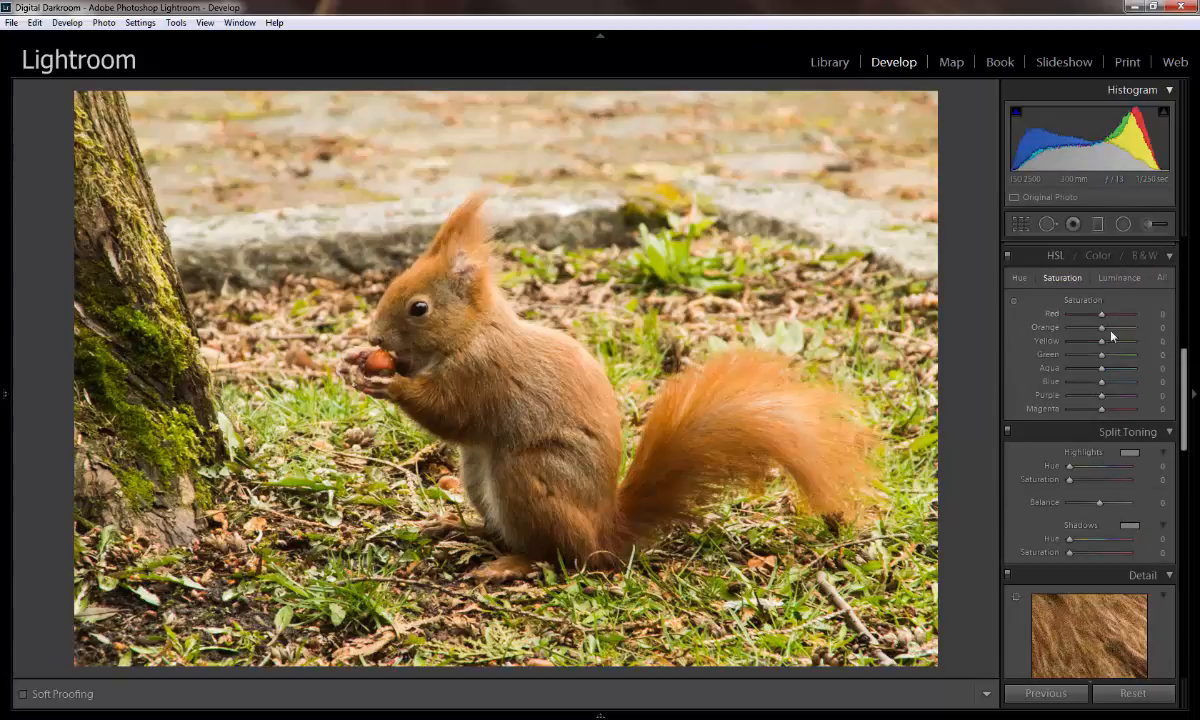
- Set the photo's white balance preset to Cloudy
{"action": "scroll", "coordinate": [1158, 370], "scroll_direction": "up", "scroll_amount": 3}
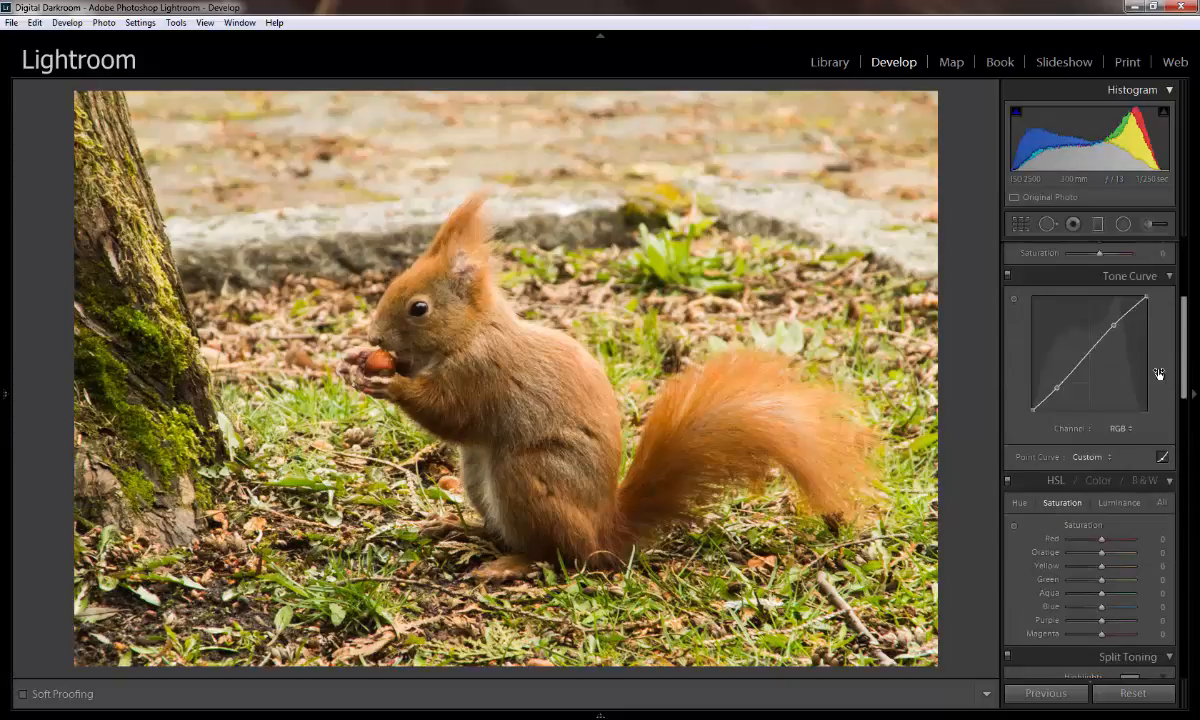
{"action": "scroll", "coordinate": [1158, 373], "scroll_direction": "up", "scroll_amount": 3}
{"action": "left_click", "coordinate": [1127, 292]}
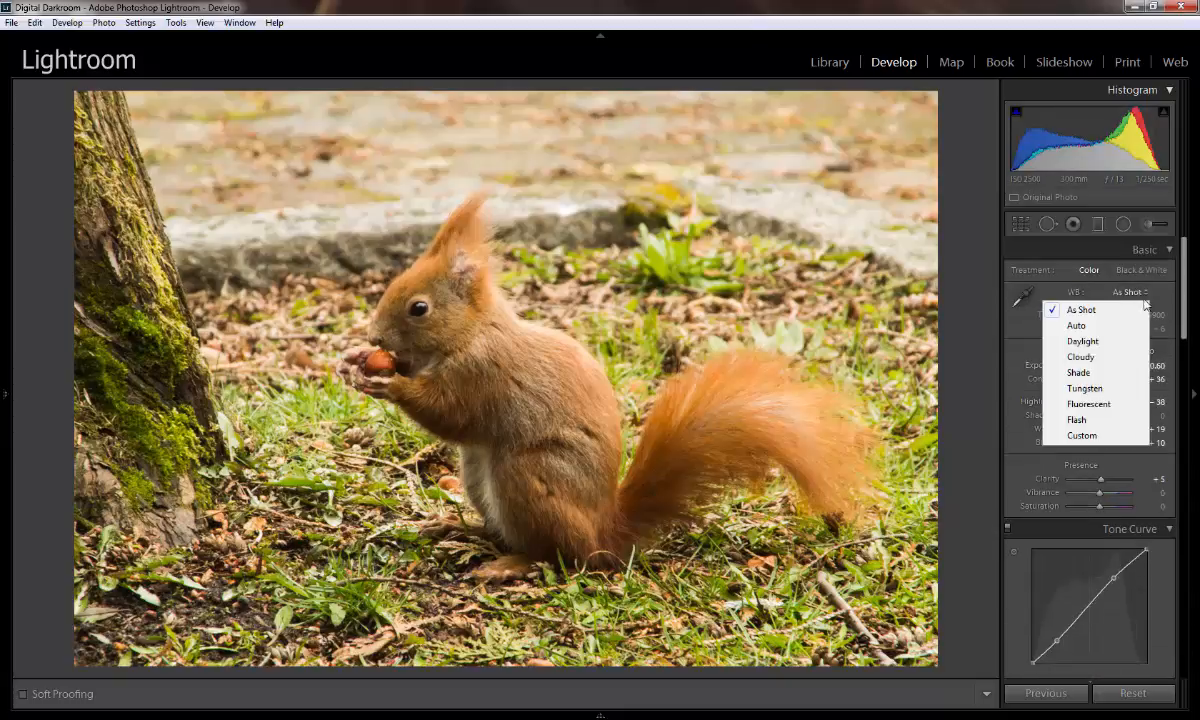
{"action": "left_click", "coordinate": [1082, 357]}
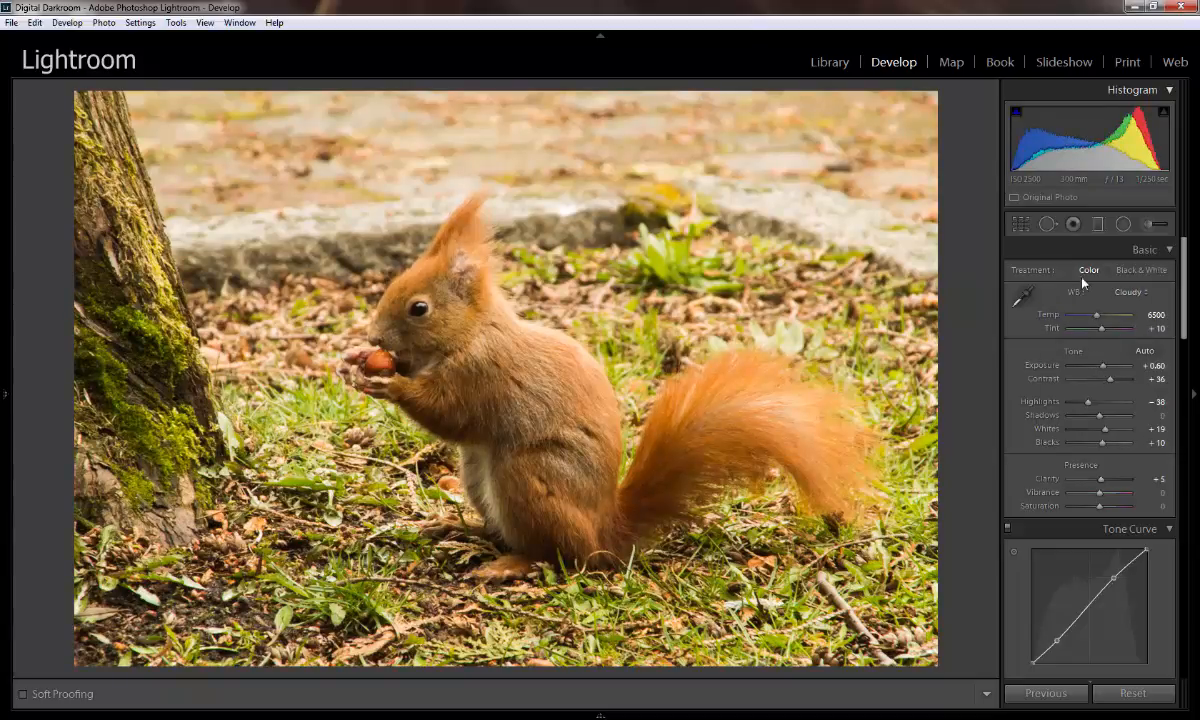
- Set the white balance from a neutral spot on the grey stone edge and warm the temperature to 5095
{"action": "left_click", "coordinate": [1022, 295]}
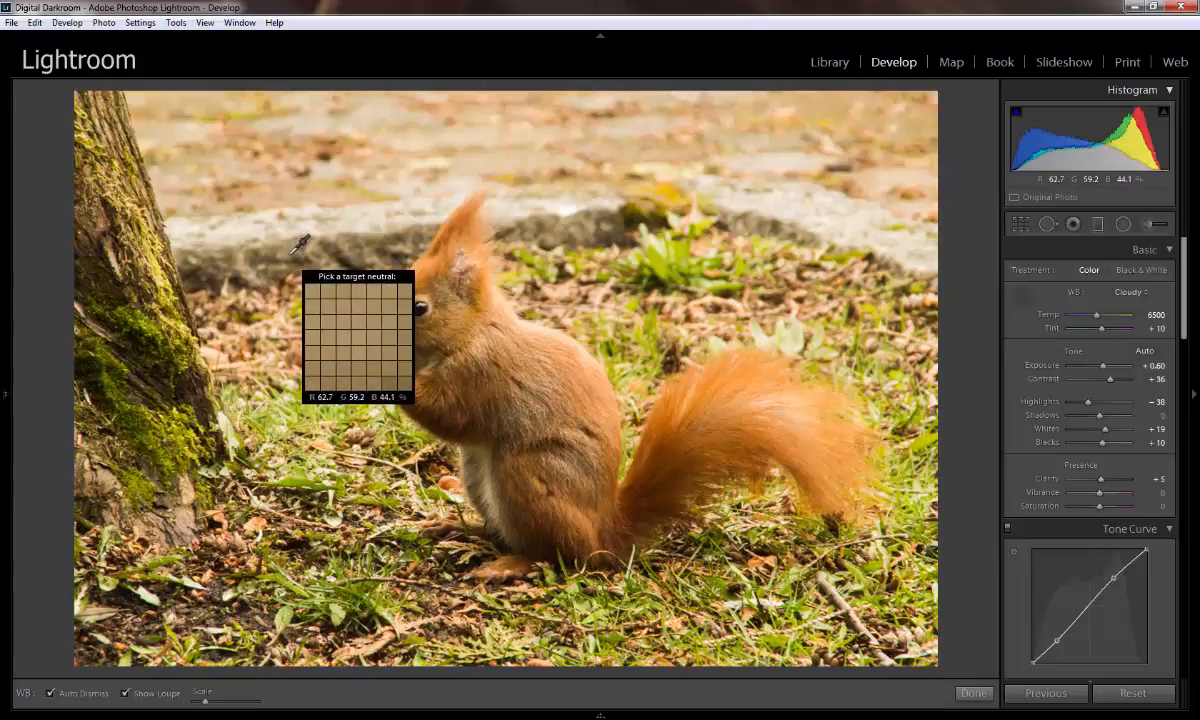
{"action": "left_click", "coordinate": [292, 252]}
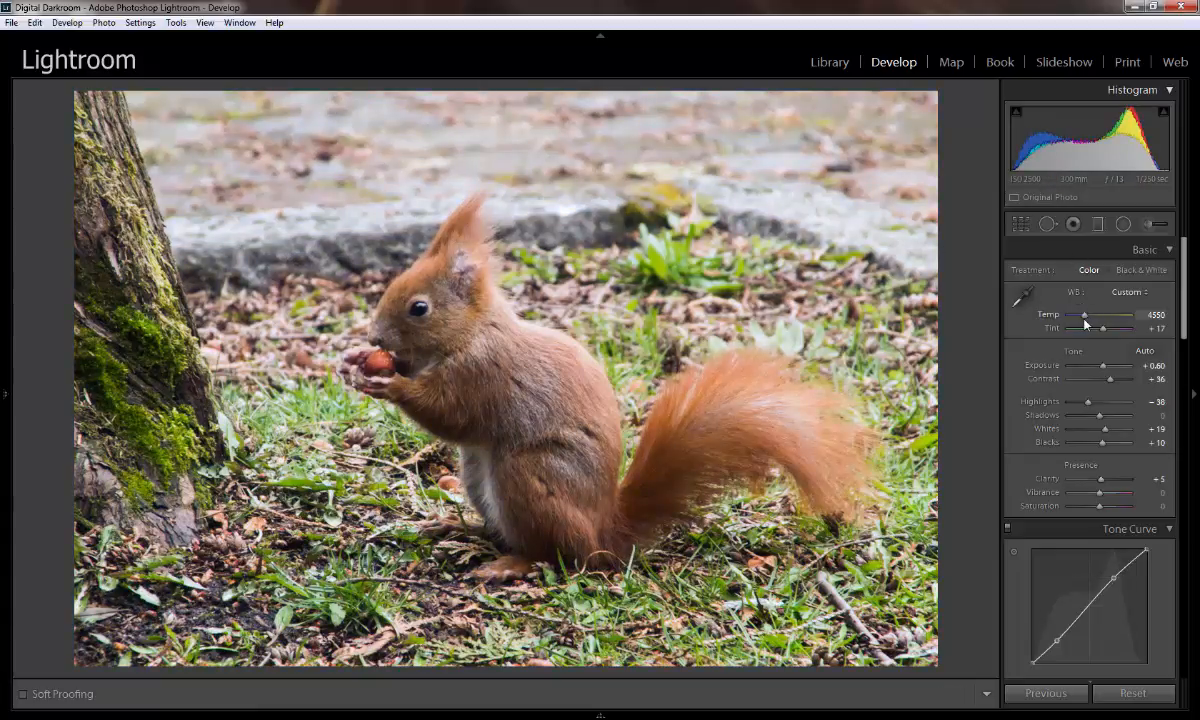
{"action": "left_click_drag", "start_coordinate": [1085, 322], "coordinate": [1089, 319]}
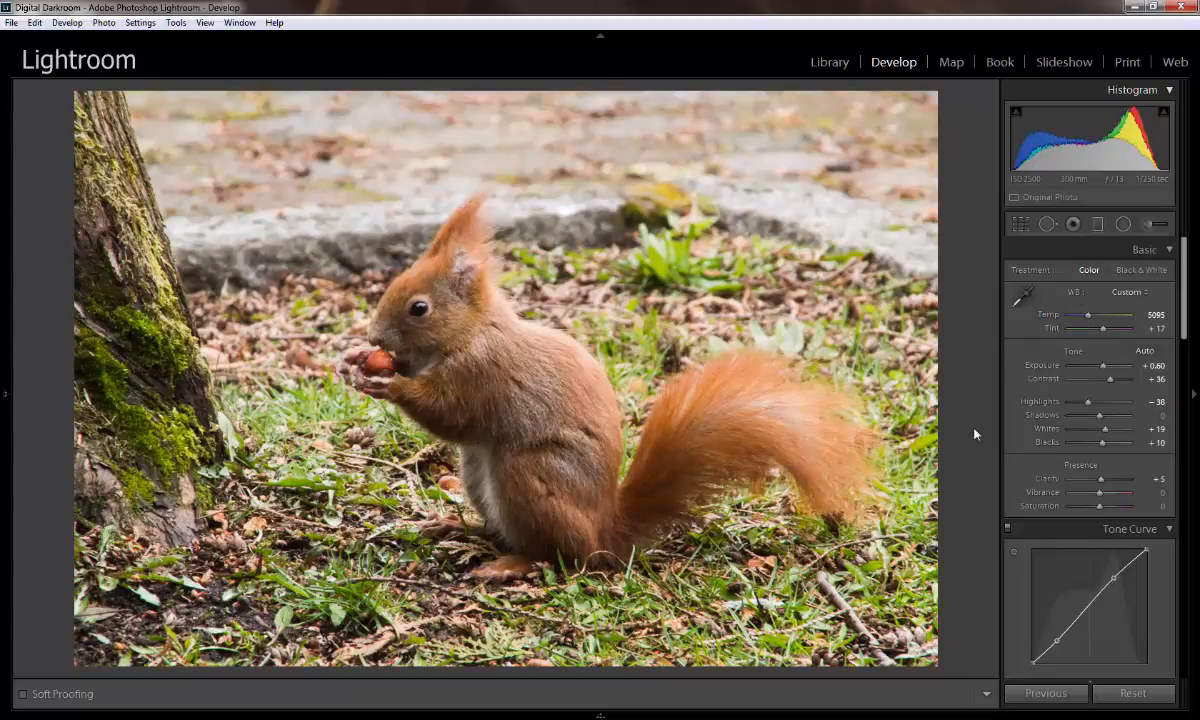
- Try the Orange saturation at +100 and at -100, and return it to 0
{"action": "scroll", "coordinate": [1080, 440], "scroll_direction": "down", "scroll_amount": 5}
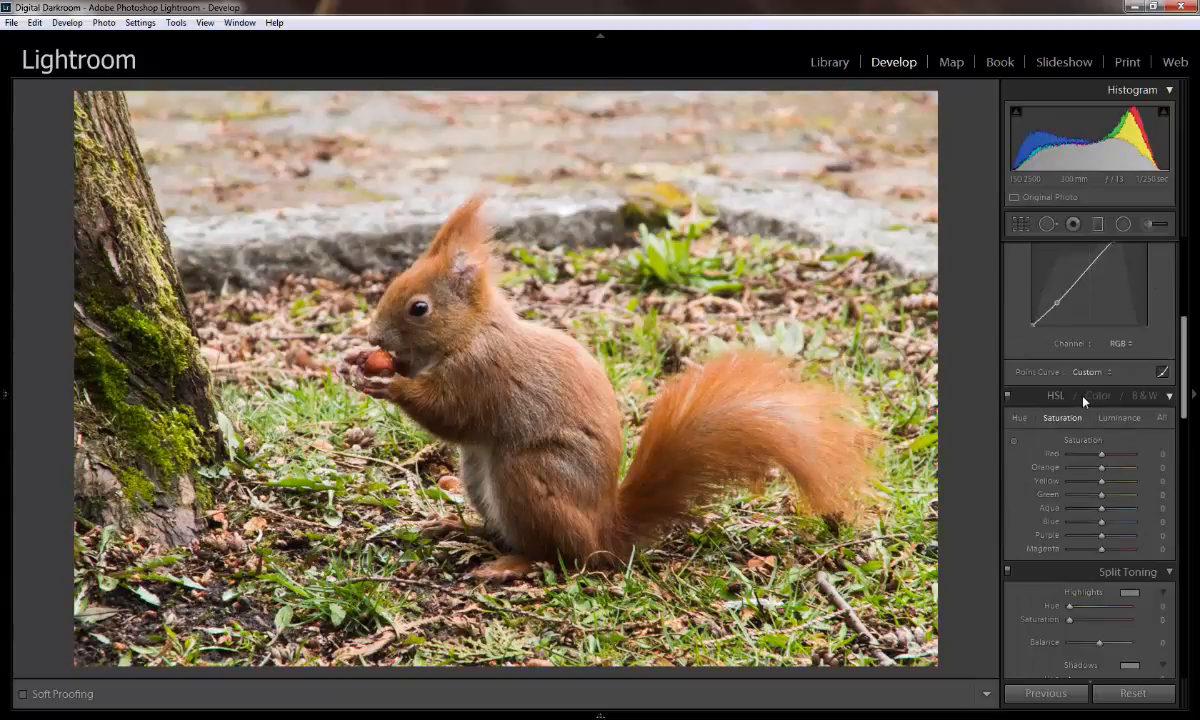
{"action": "left_click", "coordinate": [1020, 420]}
{"action": "left_click", "coordinate": [1060, 418]}
{"action": "left_click", "coordinate": [1120, 418]}
{"action": "left_click", "coordinate": [1060, 418]}
{"action": "left_click_drag", "start_coordinate": [1102, 472], "coordinate": [1153, 463]}
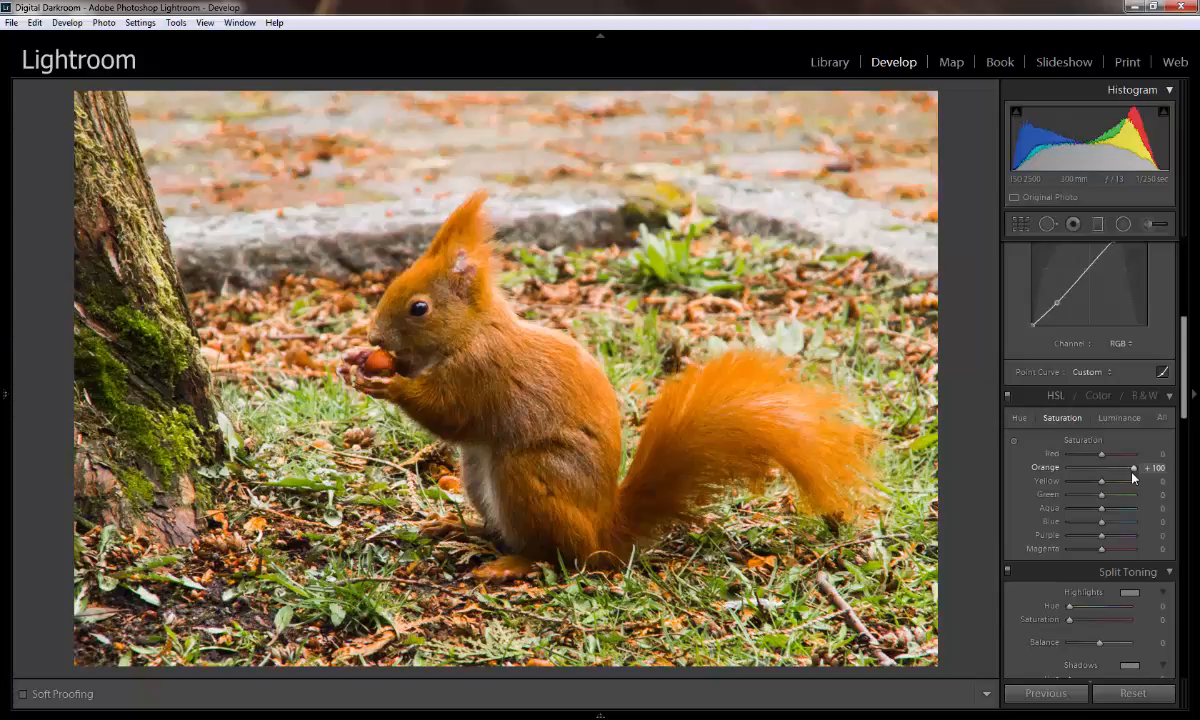
{"action": "left_click_drag", "start_coordinate": [1133, 472], "coordinate": [1055, 470]}
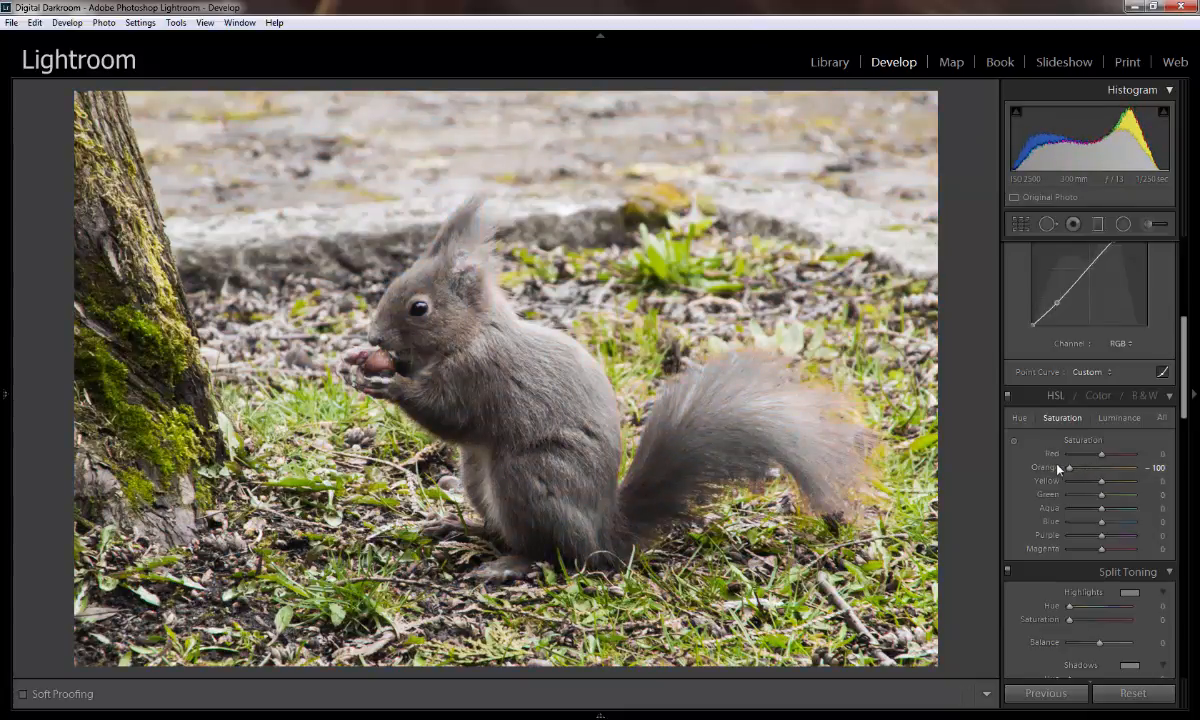
{"action": "left_click_drag", "start_coordinate": [1072, 469], "coordinate": [1105, 468]}
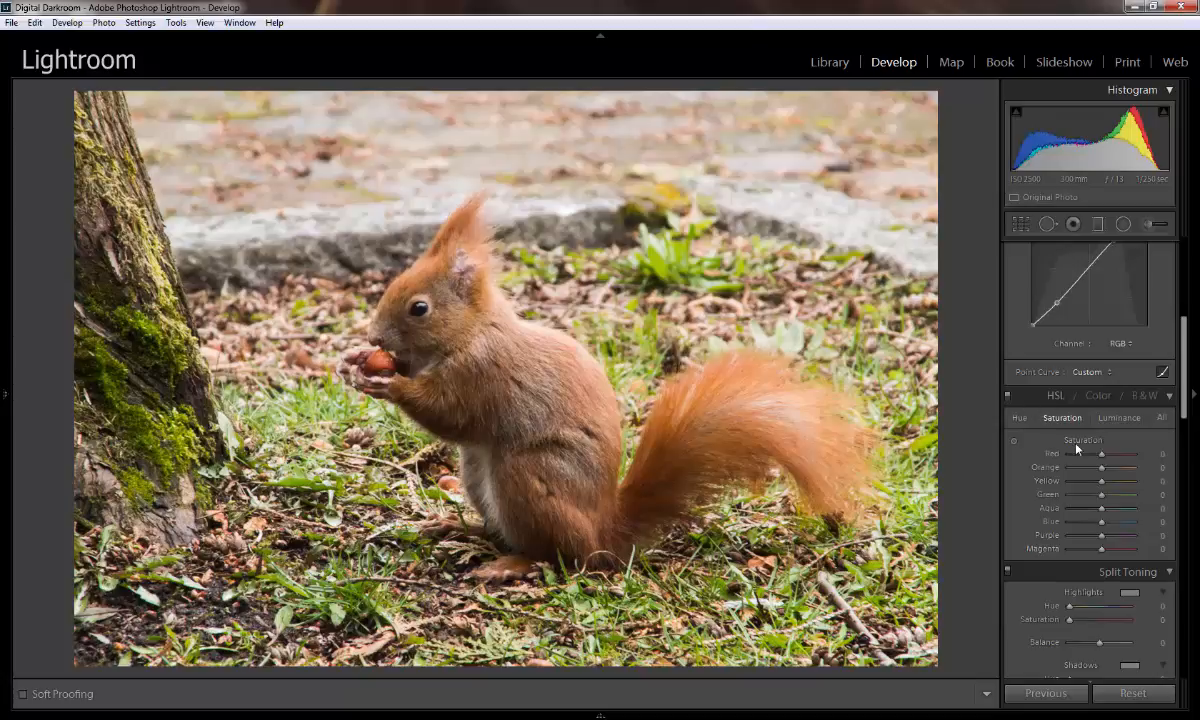
- Try shifting the Orange hue to -29 to make the squirrel's fur redder
{"action": "left_click", "coordinate": [1019, 417]}
{"action": "left_click_drag", "start_coordinate": [1102, 468], "coordinate": [1090, 474]}
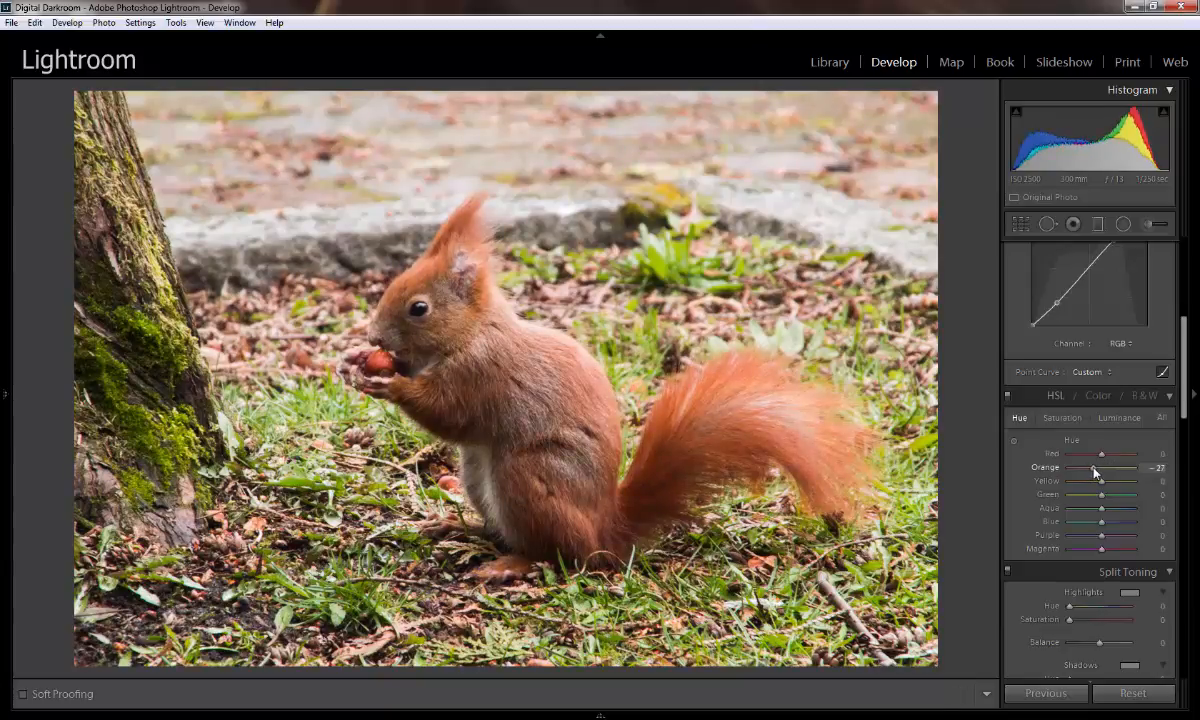
{"action": "left_click_drag", "start_coordinate": [1093, 468], "coordinate": [1094, 469]}
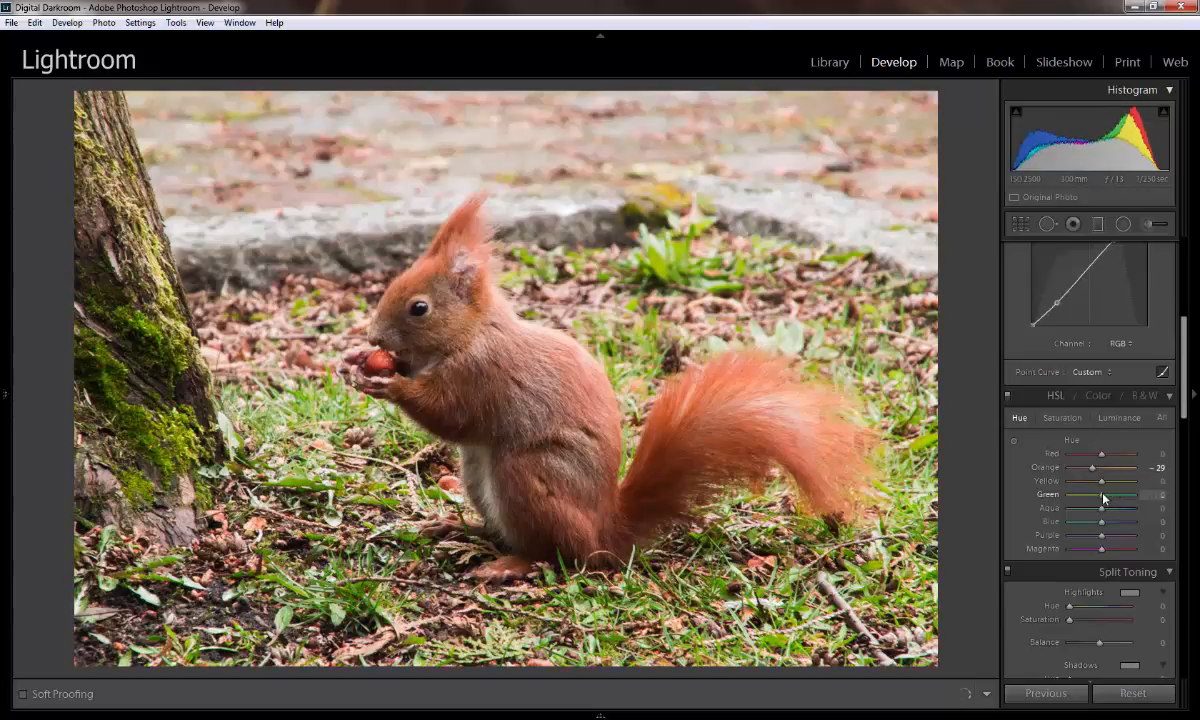
- Try the Green hue at +100 and bring it back to -4
{"action": "left_click_drag", "start_coordinate": [1103, 498], "coordinate": [1111, 497]}
{"action": "left_click_drag", "start_coordinate": [1110, 502], "coordinate": [1144, 494]}
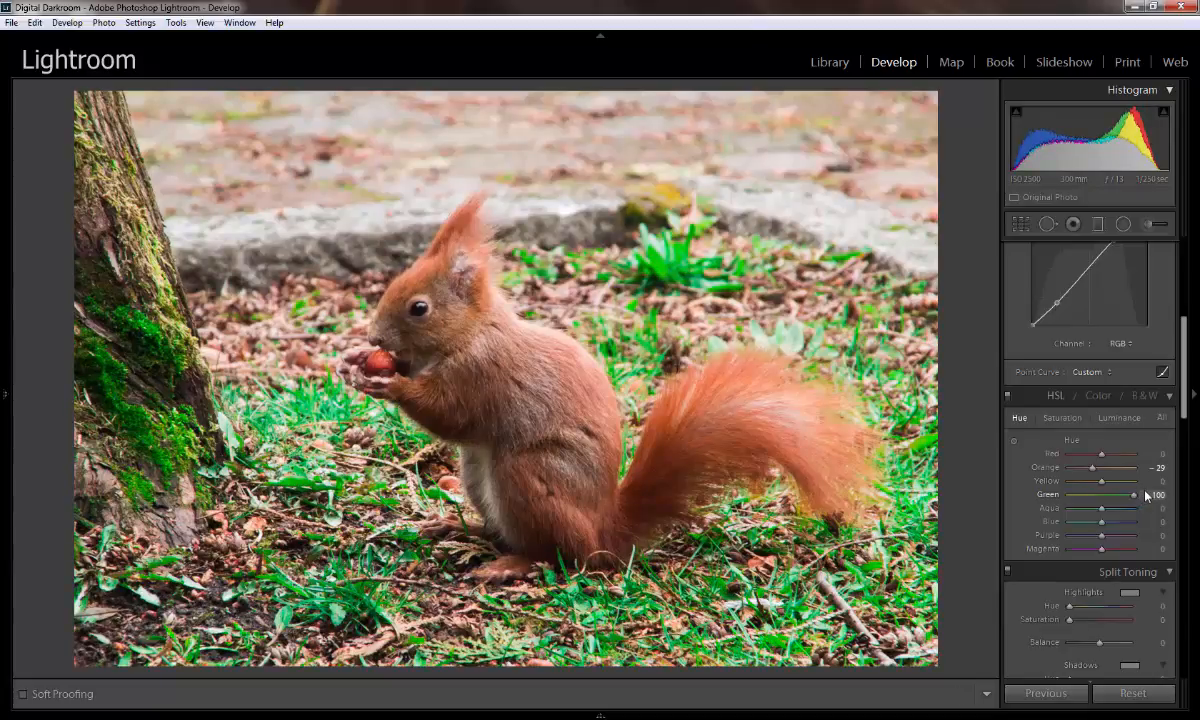
{"action": "left_click_drag", "start_coordinate": [1146, 496], "coordinate": [1100, 497]}
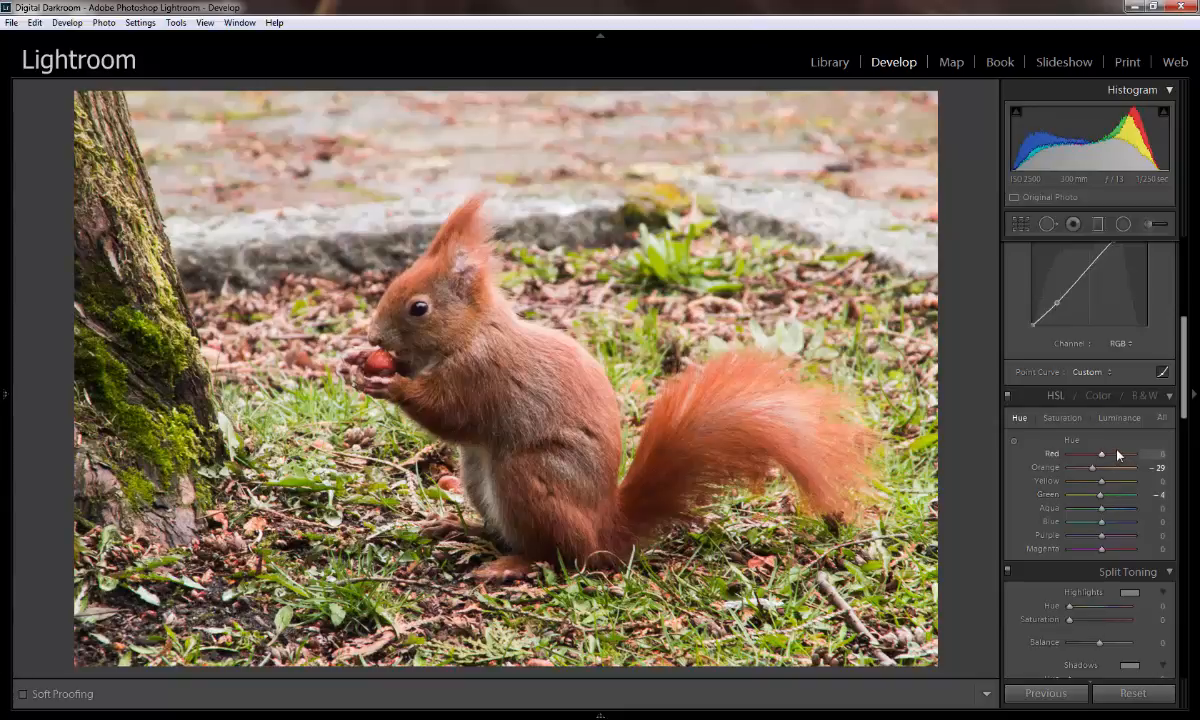
- Try the Orange luminance at -96 and at a milder negative value, and return to the saturation sliders
{"action": "left_click", "coordinate": [1120, 418]}
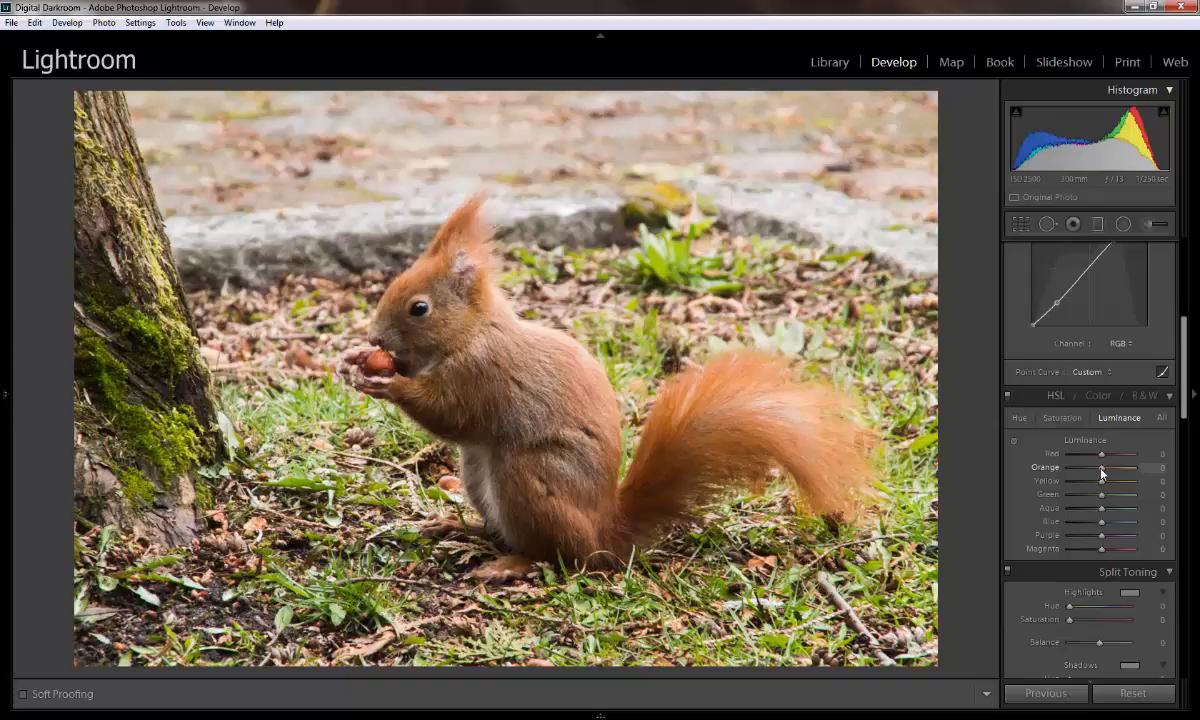
{"action": "left_click_drag", "start_coordinate": [1101, 474], "coordinate": [1070, 481]}
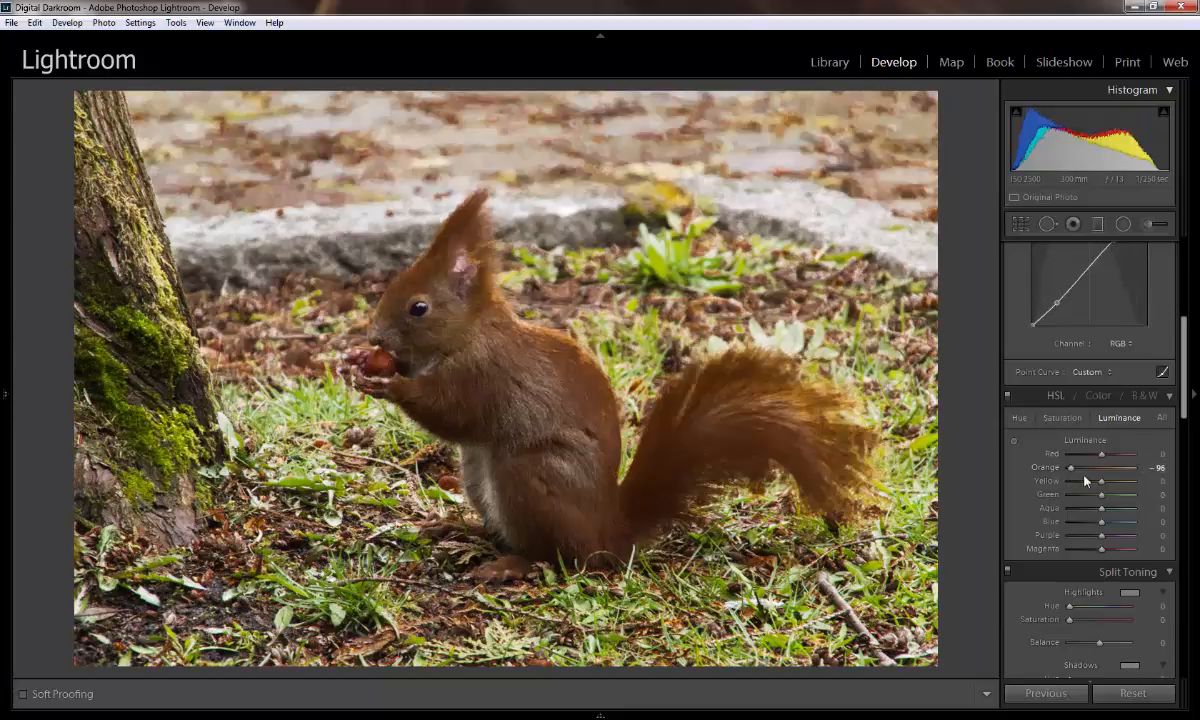
{"action": "mouse_move", "coordinate": [1075, 473]}
{"action": "left_mouse_down"}
{"action": "mouse_move", "coordinate": [1098, 470]}
{"action": "mouse_move", "coordinate": [1087, 477]}
{"action": "left_mouse_up"}
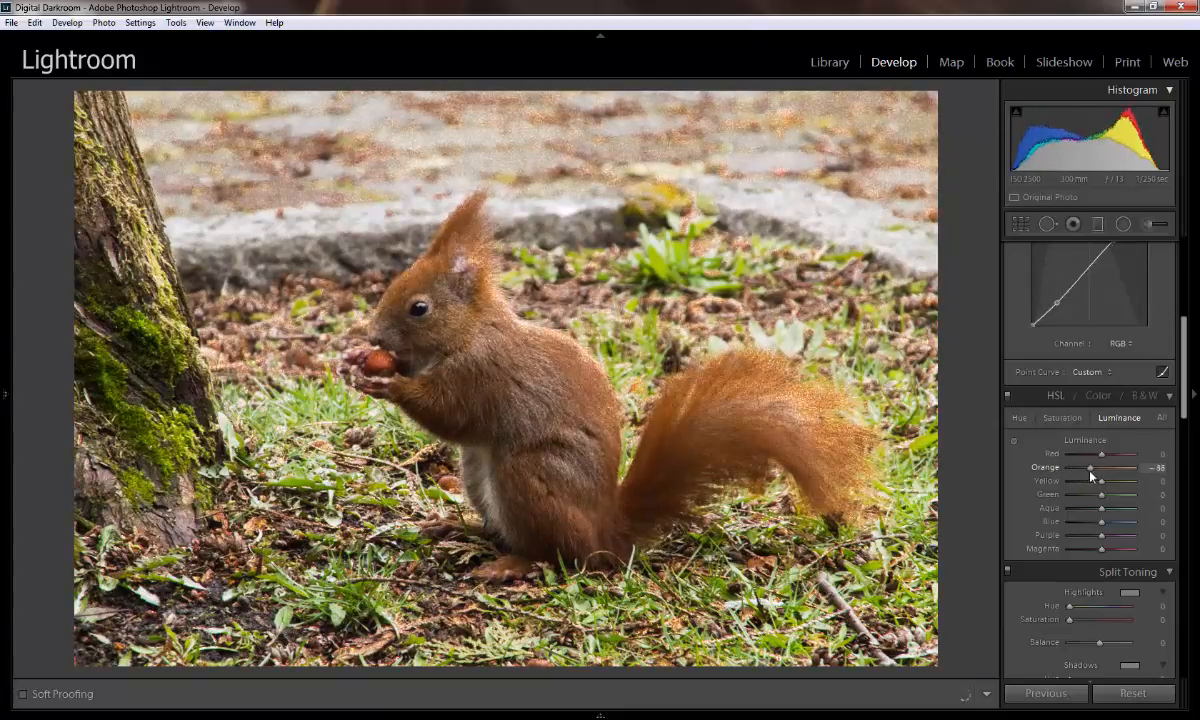
{"action": "left_click", "coordinate": [1062, 418]}
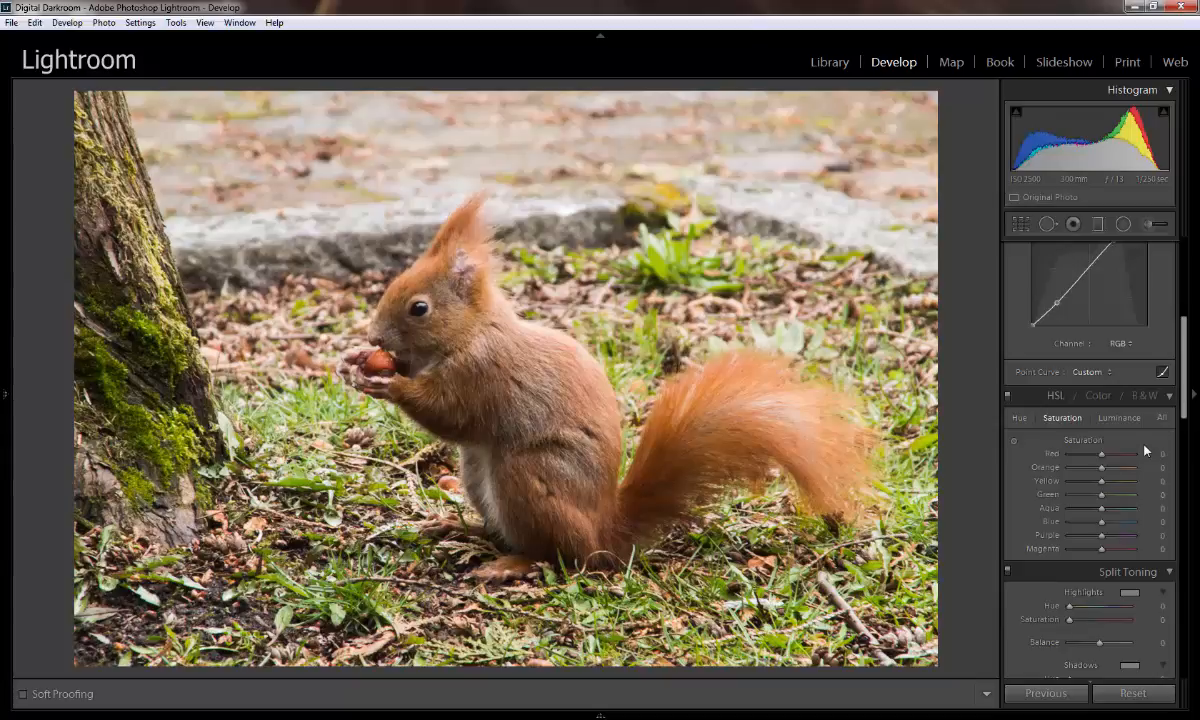
- Raise the saturation with targeted adjustments on the moss and the squirrel's fur, giving Red +3, Orange +42, Yellow +45 and Green +22
{"action": "left_click", "coordinate": [1013, 441]}
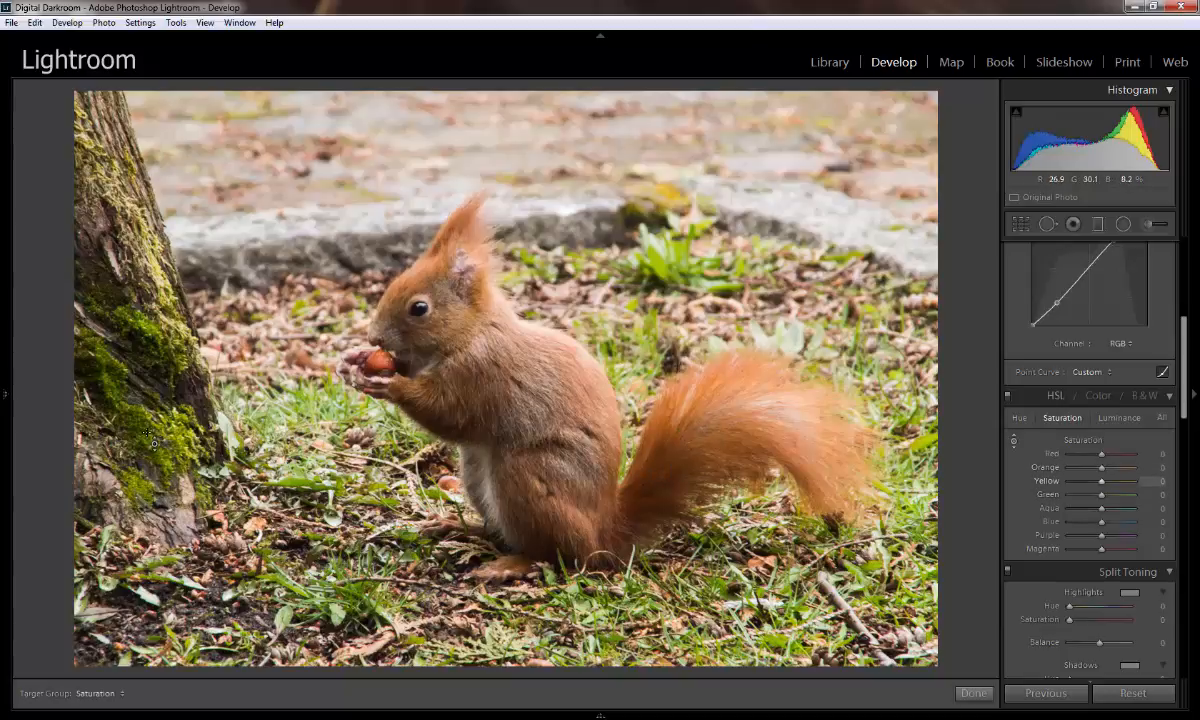
{"action": "left_click_drag", "start_coordinate": [153, 442], "coordinate": [150, 398]}
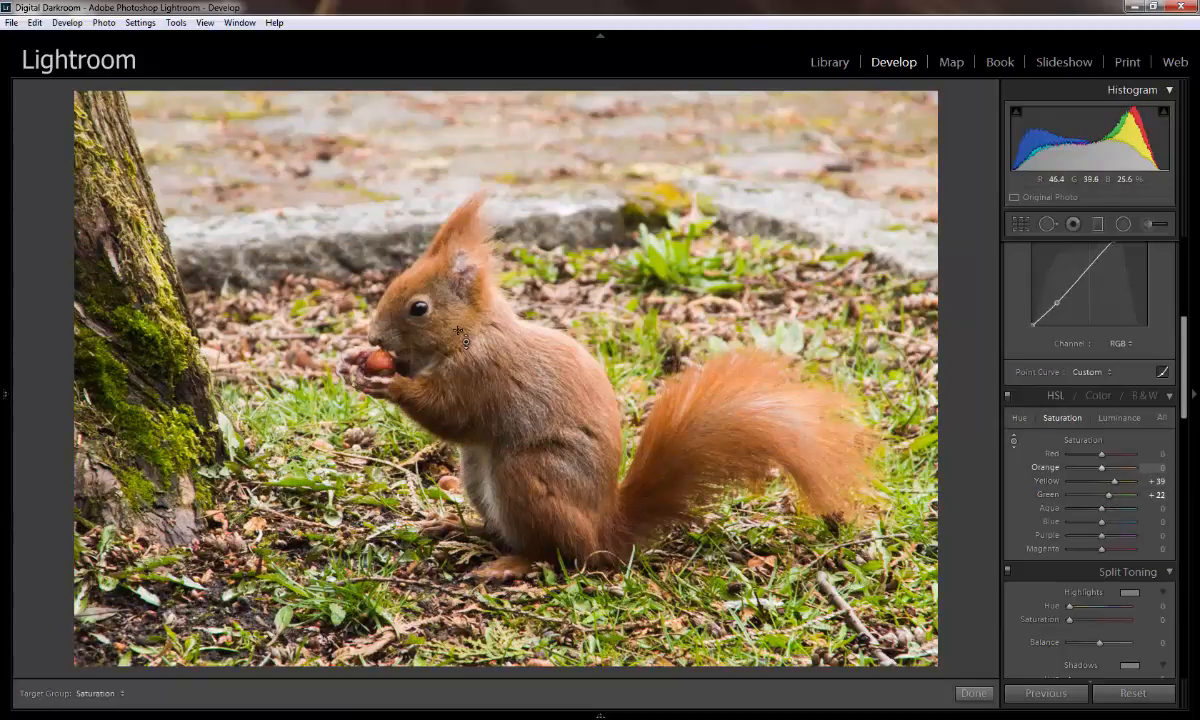
{"action": "mouse_move", "coordinate": [433, 311]}
{"action": "left_mouse_down"}
{"action": "mouse_move", "coordinate": [433, 325]}
{"action": "mouse_move", "coordinate": [433, 291]}
{"action": "left_mouse_up"}
{"action": "left_click_drag", "start_coordinate": [656, 302], "coordinate": [656, 260]}
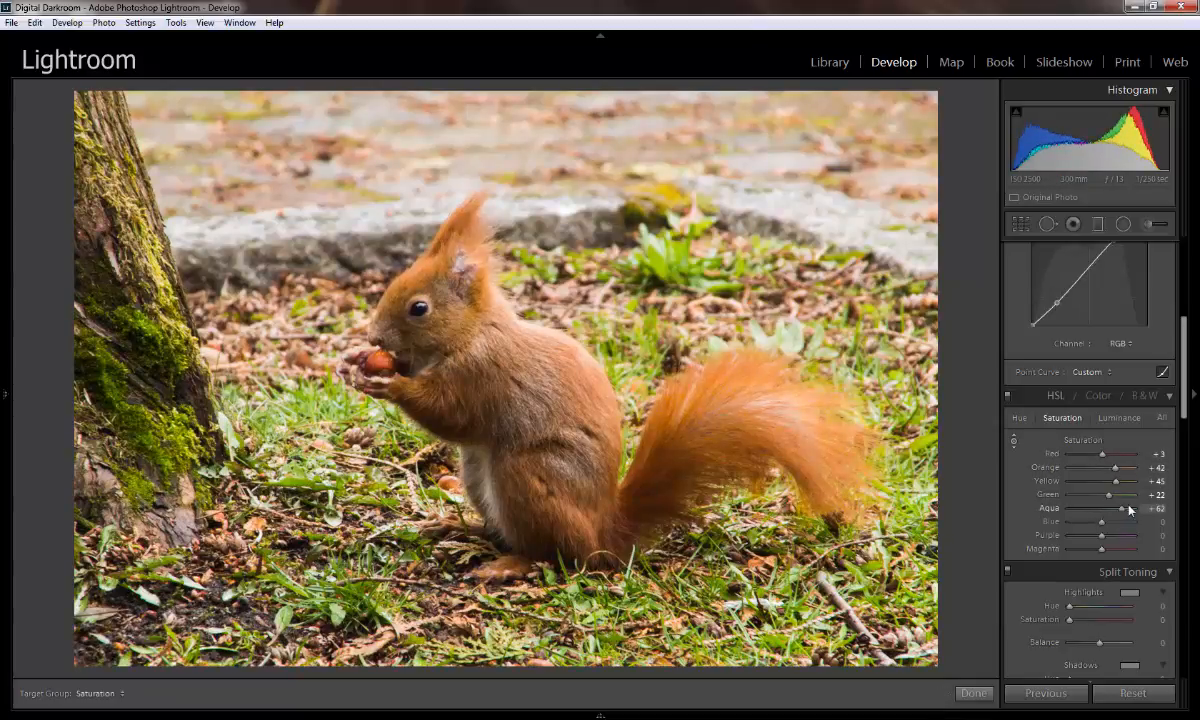
- Try the Aqua saturation at +62 and return it to 0
{"action": "left_click_drag", "start_coordinate": [1129, 510], "coordinate": [1105, 508]}
{"action": "left_click", "coordinate": [1158, 510]}
{"action": "type", "text": "0"}
- Shift the squirrel's fur towards red with targeted hue adjustments, giving Orange -25 and Yellow -5
{"action": "left_click", "coordinate": [1019, 418]}
{"action": "left_click", "coordinate": [1013, 441]}
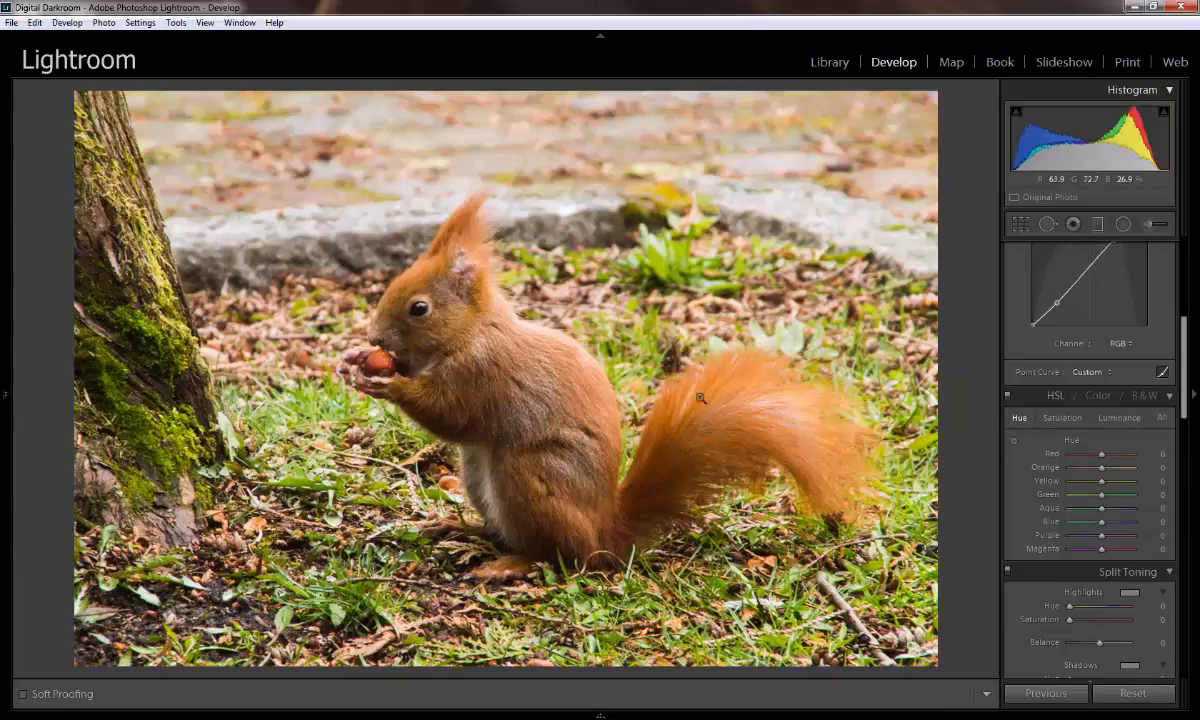
{"action": "left_click", "coordinate": [1015, 443]}
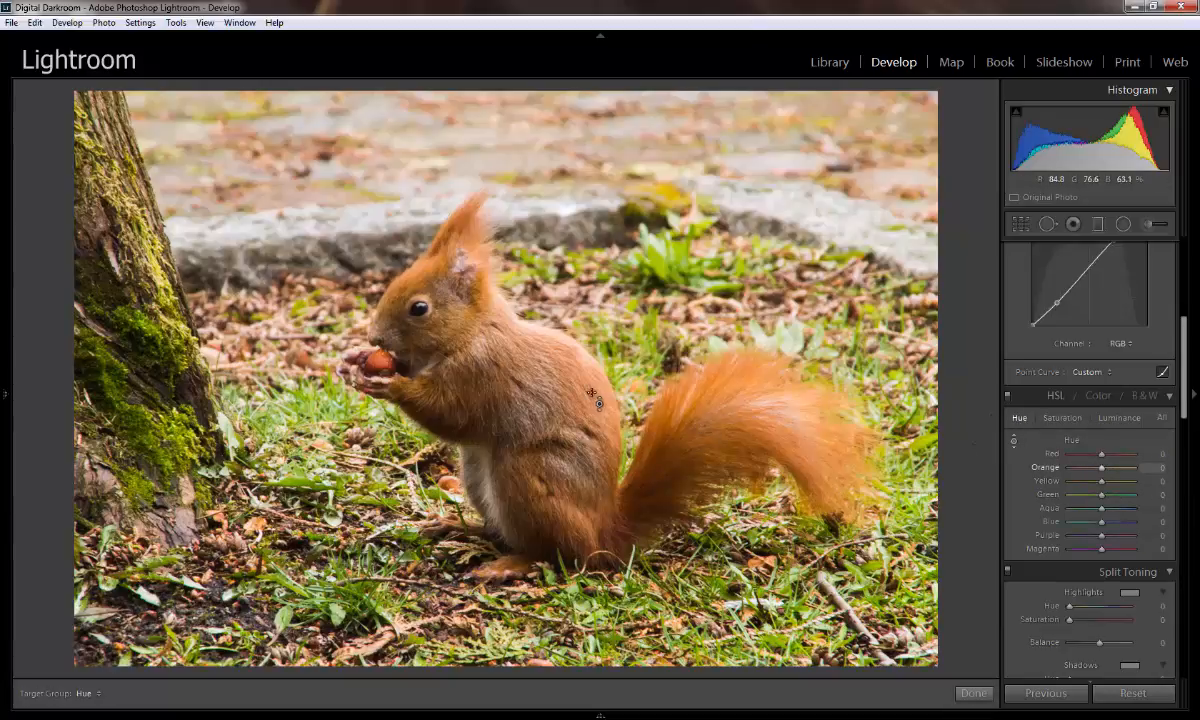
{"action": "mouse_move", "coordinate": [585, 392]}
{"action": "left_mouse_down"}
{"action": "mouse_move", "coordinate": [585, 424]}
{"action": "mouse_move", "coordinate": [585, 380]}
{"action": "mouse_move", "coordinate": [585, 405]}
{"action": "left_mouse_up"}
{"action": "mouse_move", "coordinate": [437, 304]}
{"action": "left_mouse_down"}
{"action": "mouse_move", "coordinate": [437, 272]}
{"action": "mouse_move", "coordinate": [437, 318]}
{"action": "left_mouse_up"}
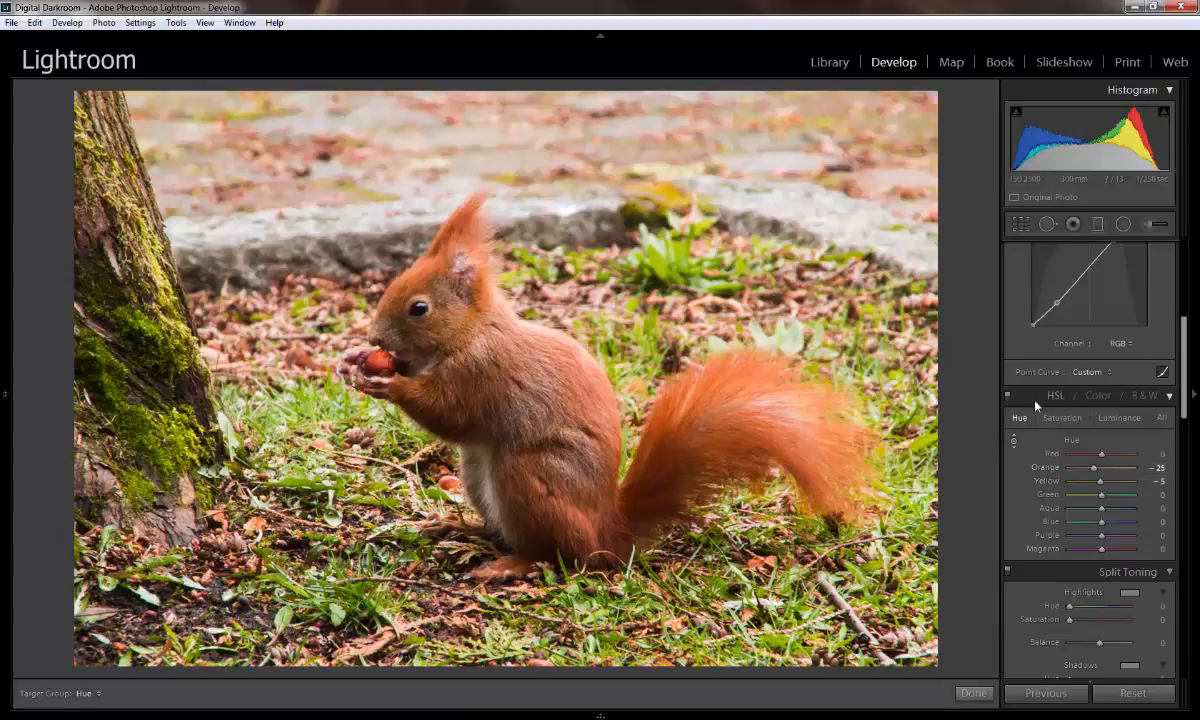
- Darken the fur and brighten the moss with targeted luminance adjustments, giving Orange -18, Yellow +30 and Green +24
{"action": "left_click", "coordinate": [1131, 420]}
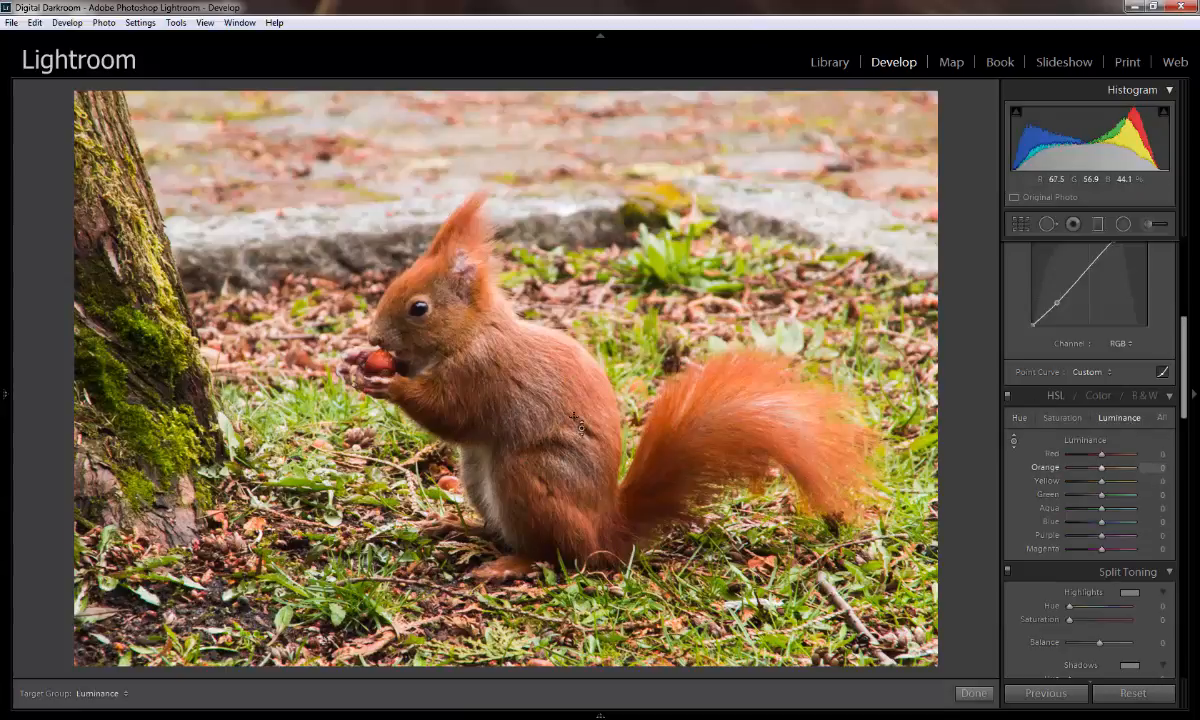
{"action": "left_click_drag", "start_coordinate": [578, 414], "coordinate": [578, 434]}
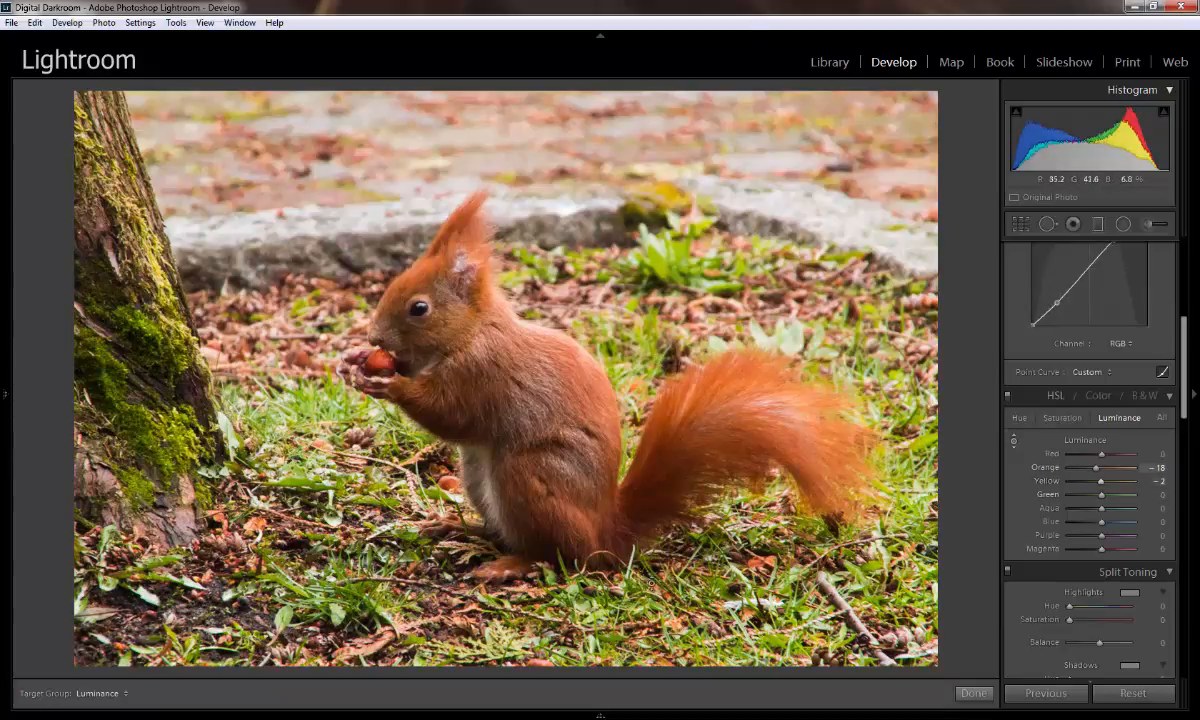
{"action": "left_click_drag", "start_coordinate": [153, 439], "coordinate": [153, 393]}
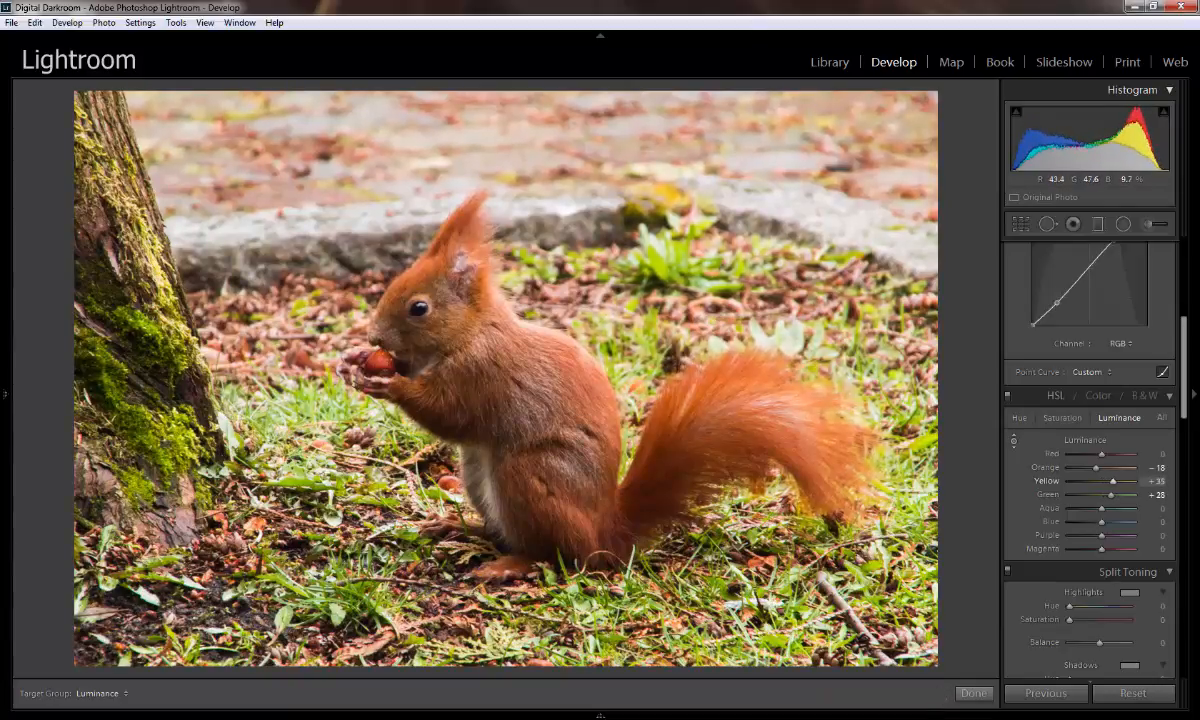
- Compare the HSL view with the per-colour view, examining the hue, saturation and luminance settings of individual colours
{"action": "left_click", "coordinate": [1097, 395]}
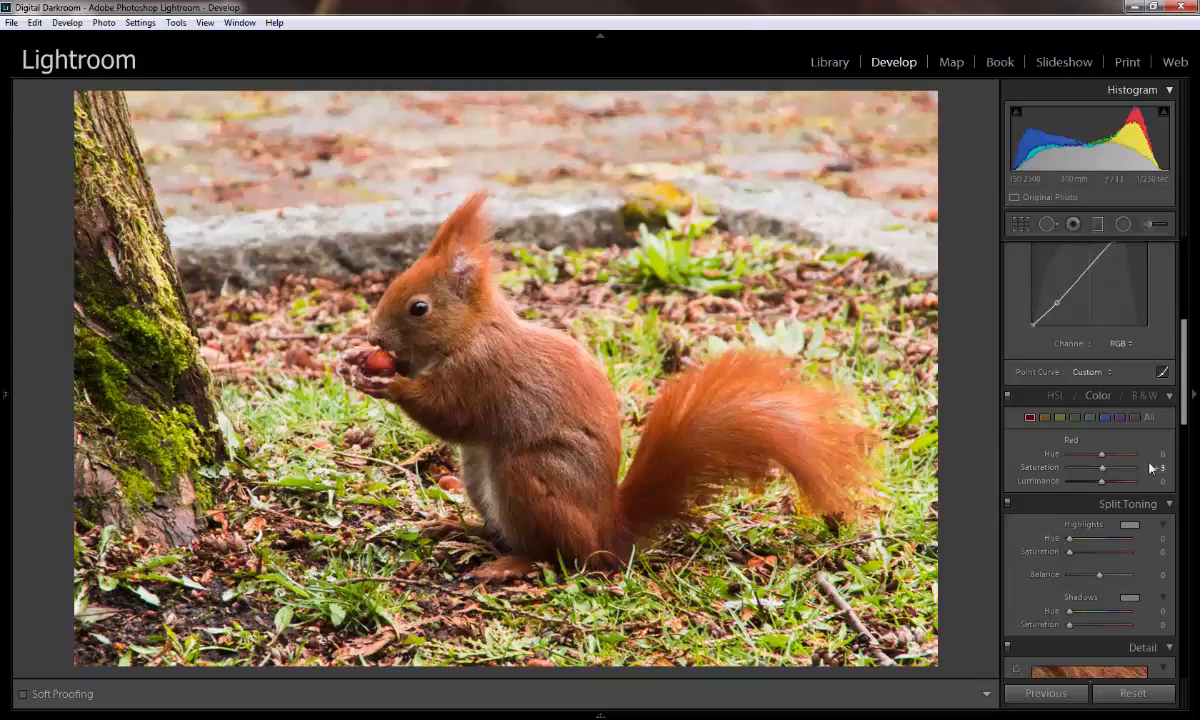
{"action": "left_click", "coordinate": [1055, 396]}
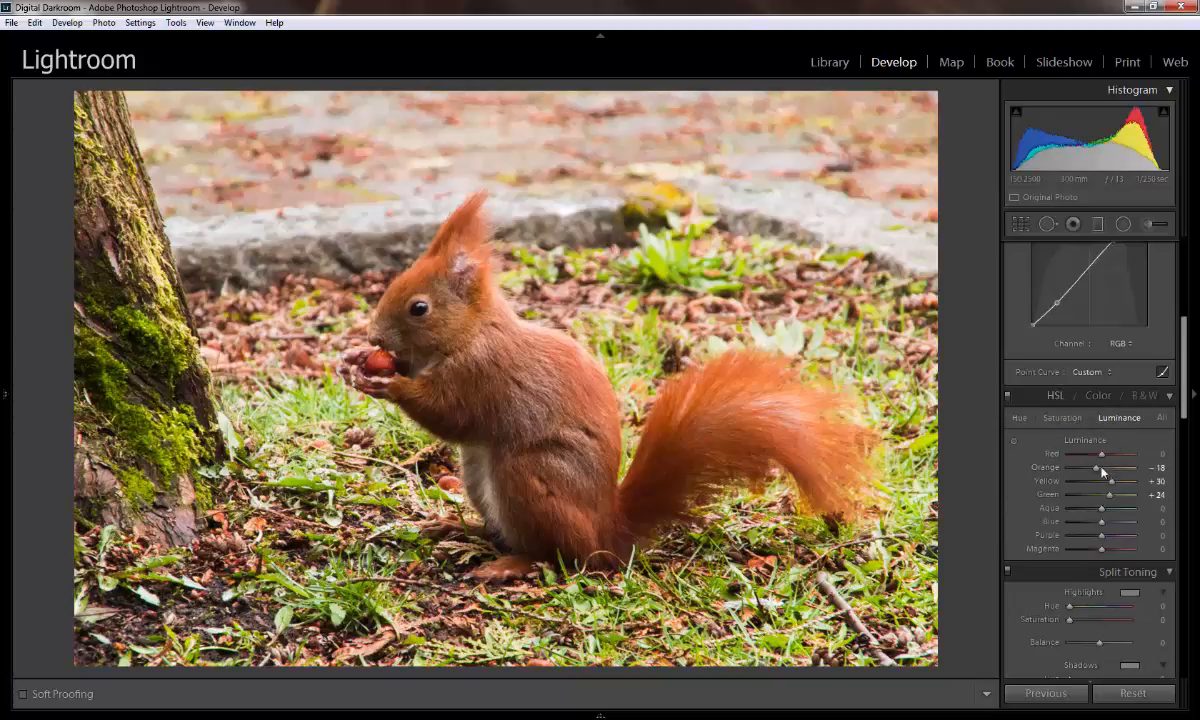
{"action": "left_click", "coordinate": [1062, 417]}
{"action": "left_click", "coordinate": [1098, 396]}
{"action": "left_click", "coordinate": [1045, 418]}
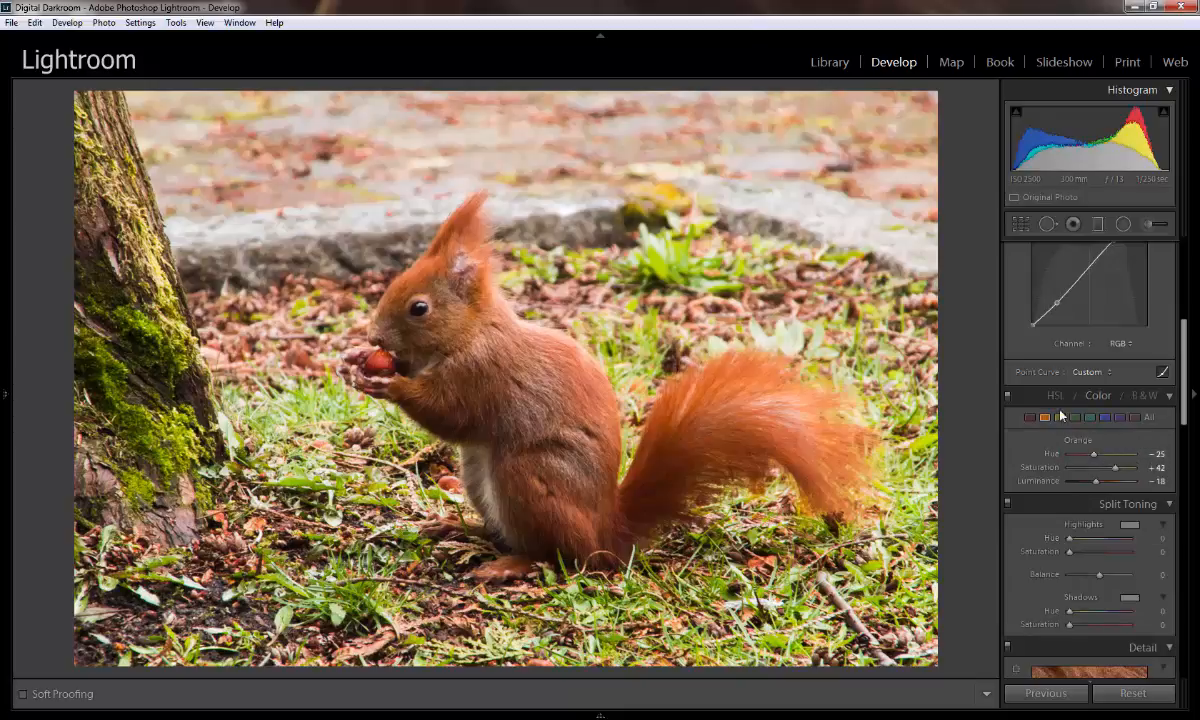
{"action": "left_click", "coordinate": [1074, 418]}
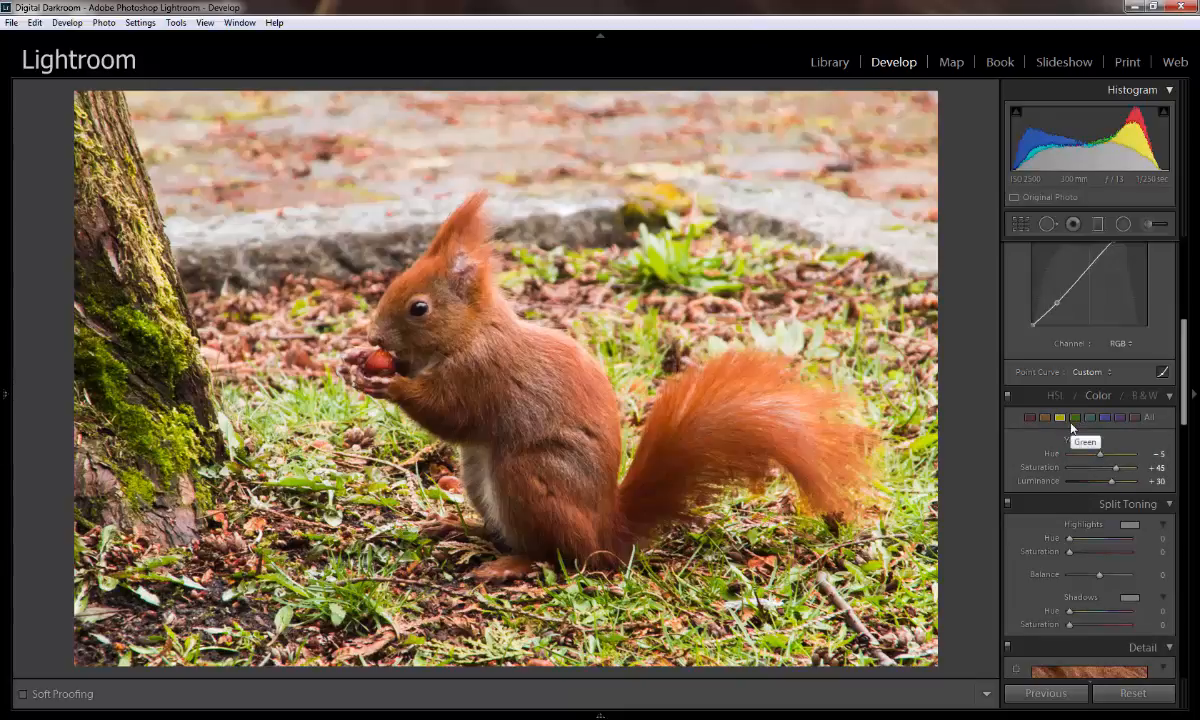
{"action": "left_click", "coordinate": [1105, 419]}
{"action": "left_click", "coordinate": [1094, 419]}
{"action": "left_click", "coordinate": [1031, 419]}
{"action": "left_click", "coordinate": [1032, 419]}
{"action": "left_click", "coordinate": [1056, 397]}
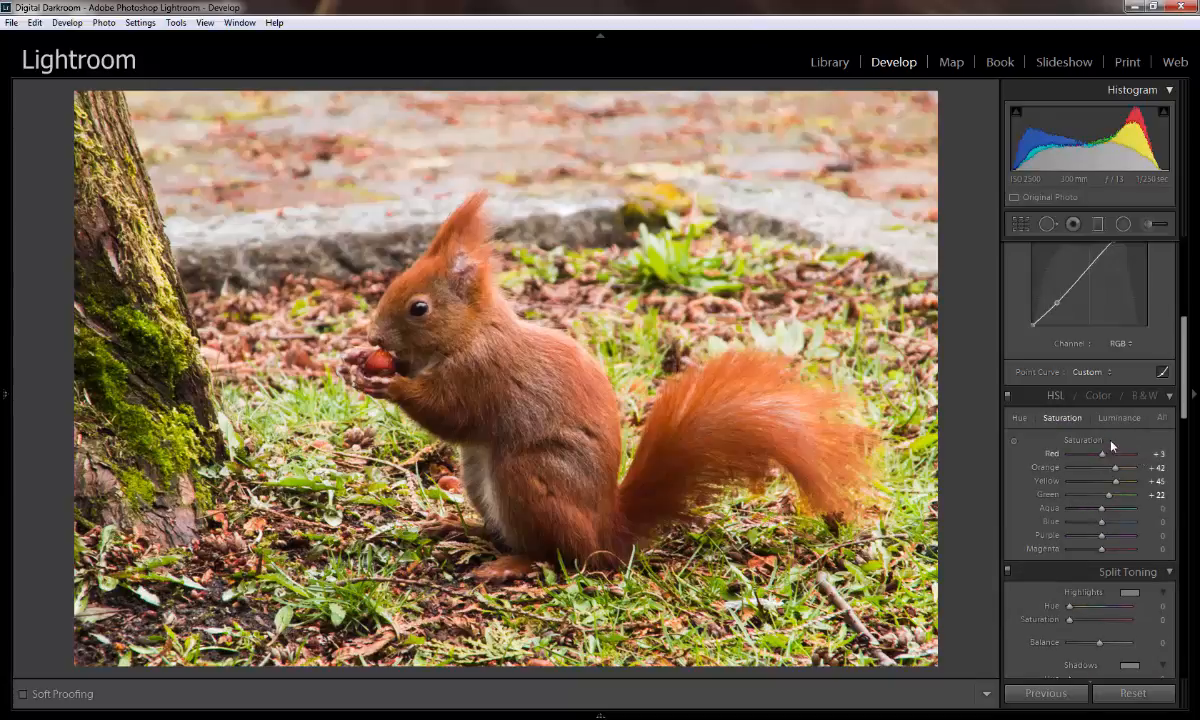
- Brighten the photo's dark areas by setting the basic Shadows adjustment to +60
{"action": "scroll", "coordinate": [1052, 429], "scroll_direction": "up", "scroll_amount": 4}
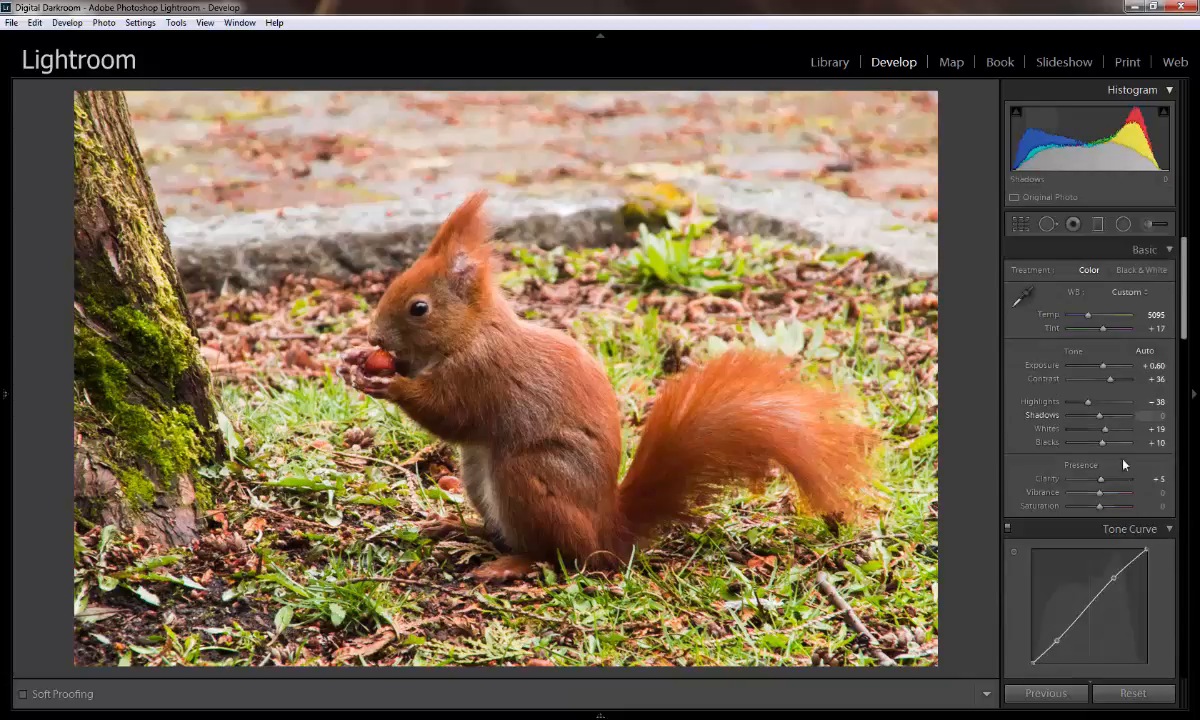
{"action": "scroll", "coordinate": [1052, 429], "scroll_direction": "down", "scroll_amount": 1}
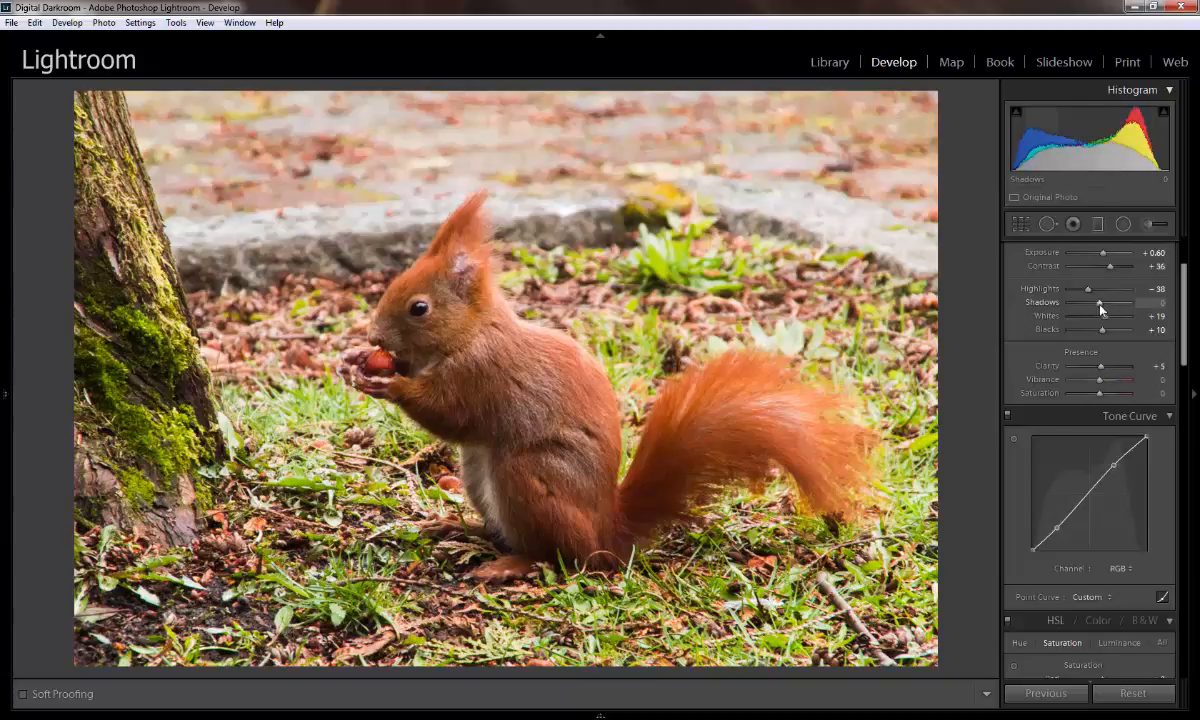
{"action": "left_click_drag", "start_coordinate": [1100, 304], "coordinate": [1118, 305]}
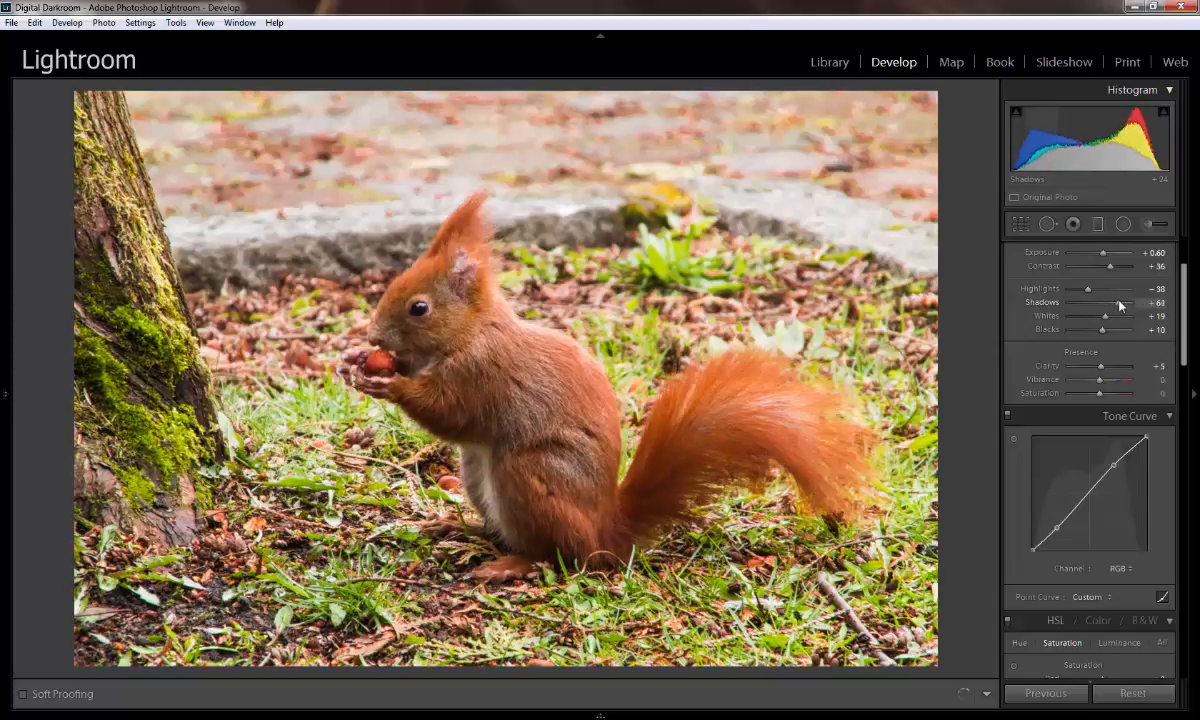
- Lift the shadow point of the RGB tone curve slightly and add a midtone point near the centre of the curve
{"action": "left_click", "coordinate": [1013, 438]}
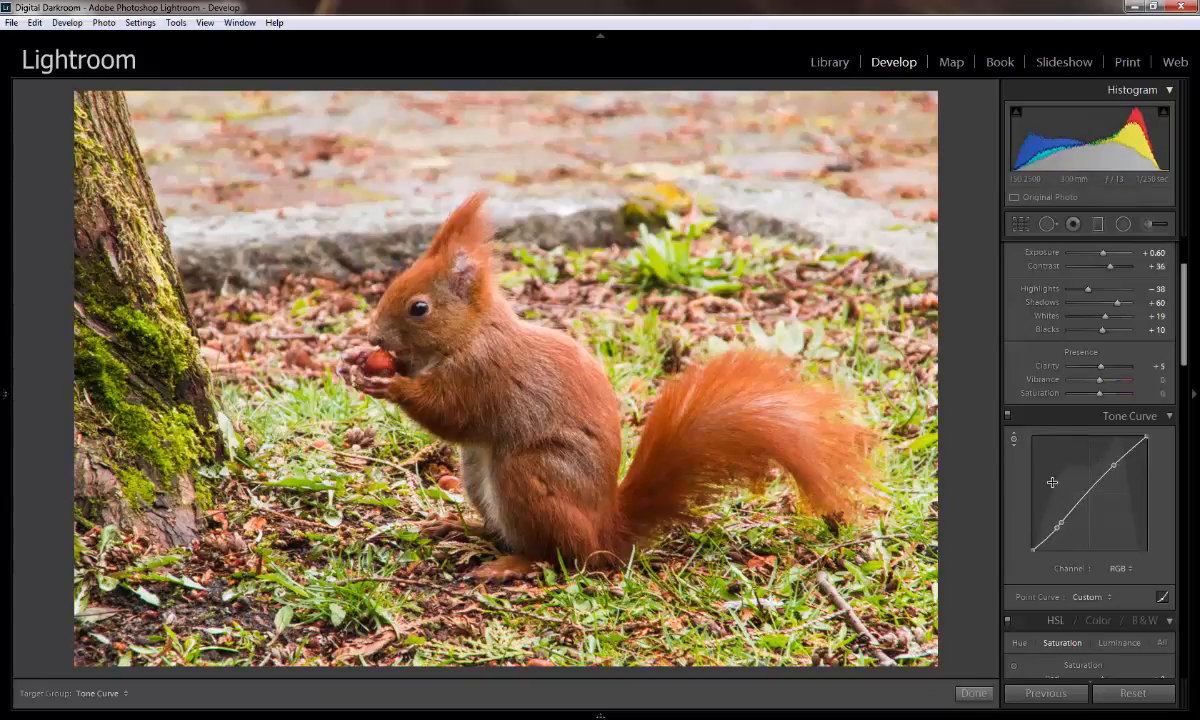
{"action": "left_click", "coordinate": [1014, 439]}
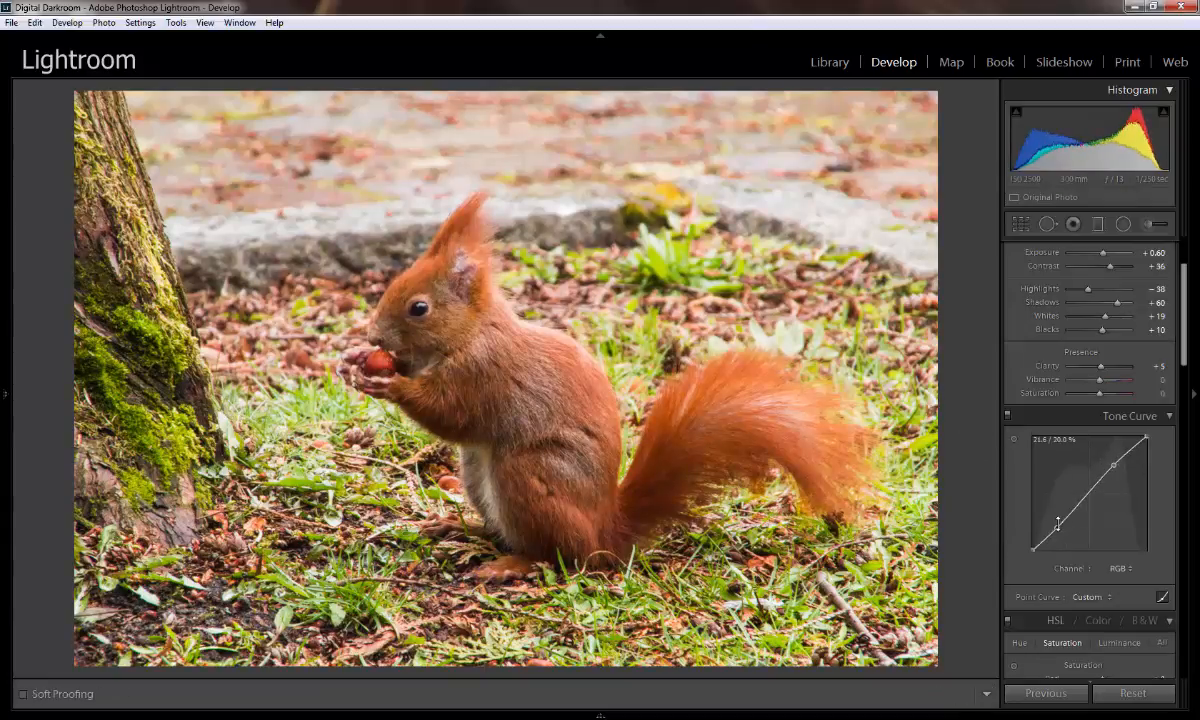
{"action": "left_click_drag", "start_coordinate": [1058, 523], "coordinate": [1056, 526]}
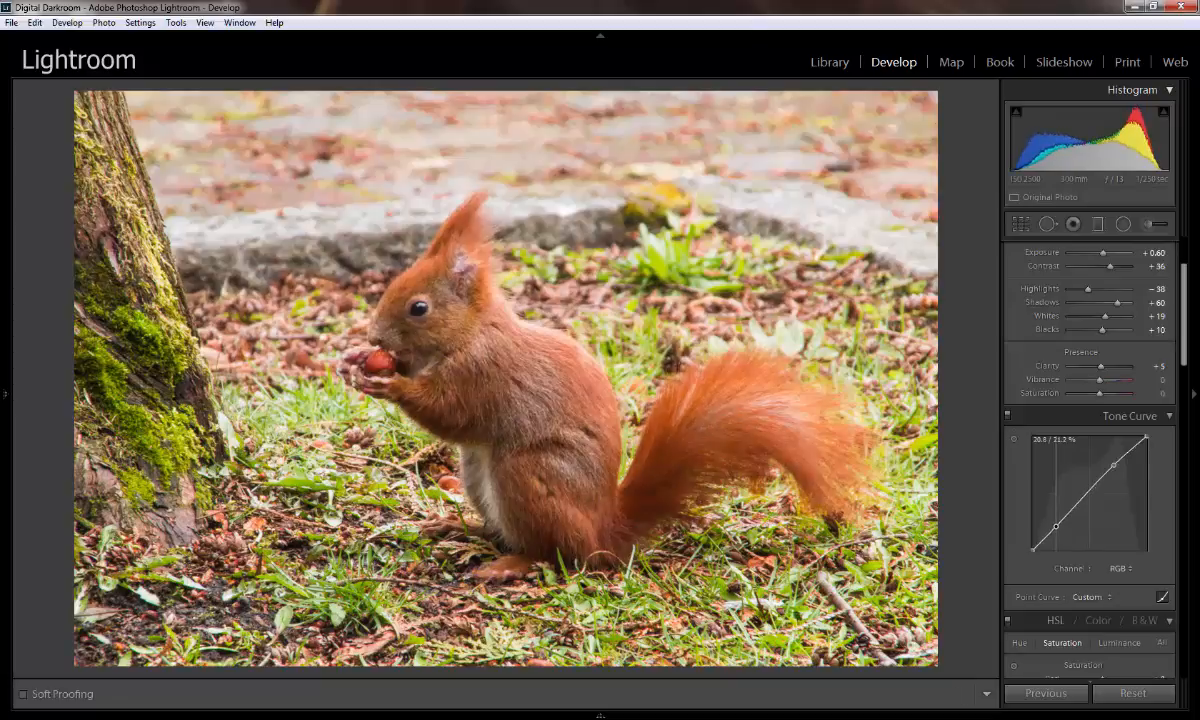
{"action": "left_click_drag", "start_coordinate": [1089, 491], "coordinate": [1088, 493]}
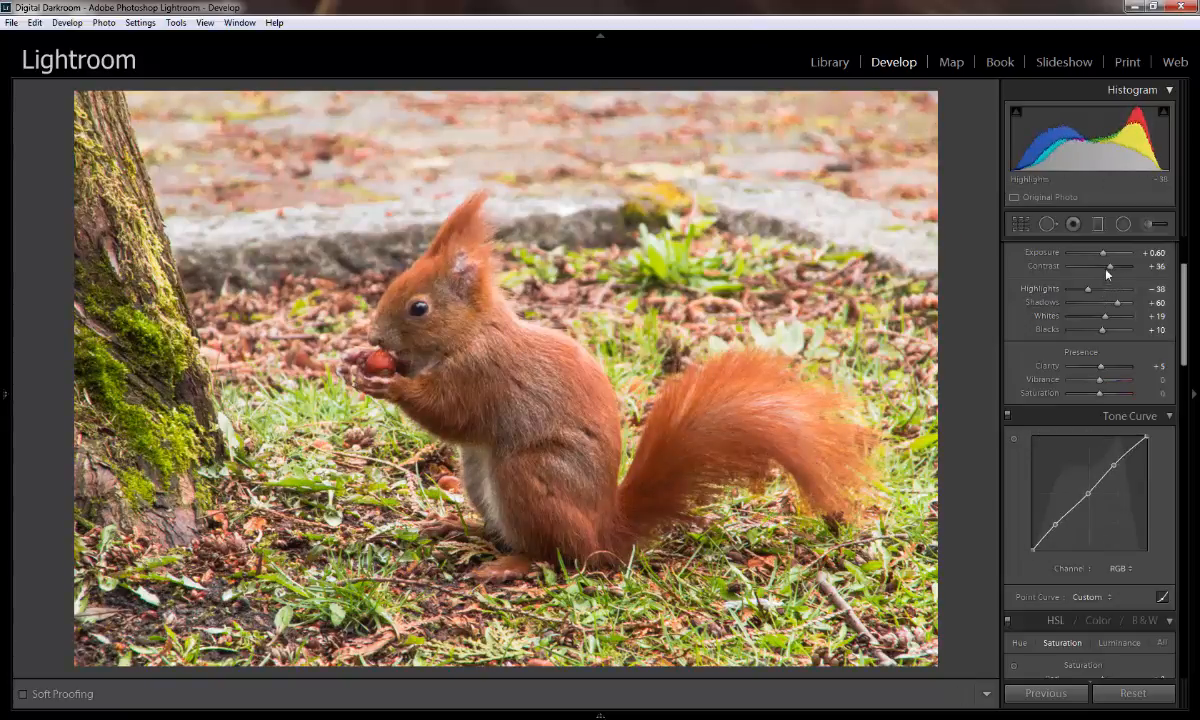
- Set the photo's basic Contrast to +52
{"action": "left_click_drag", "start_coordinate": [1111, 268], "coordinate": [1116, 268]}
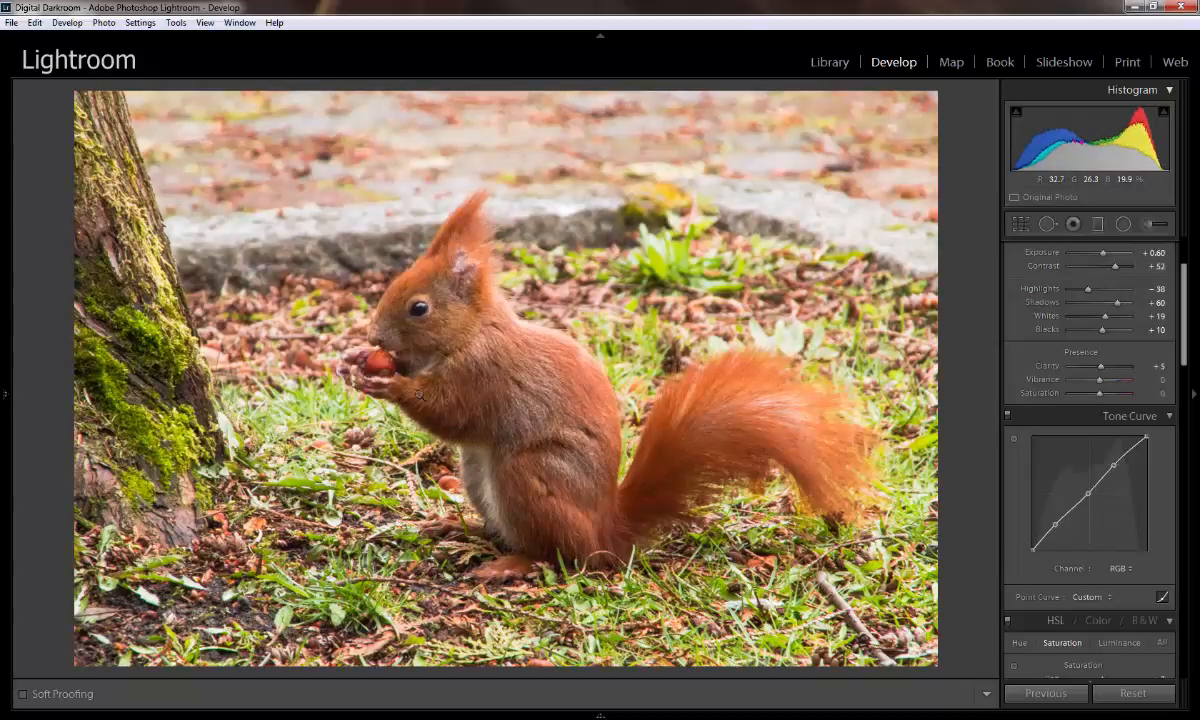
{"action": "scroll", "coordinate": [1104, 482], "scroll_direction": "down", "scroll_amount": 5}
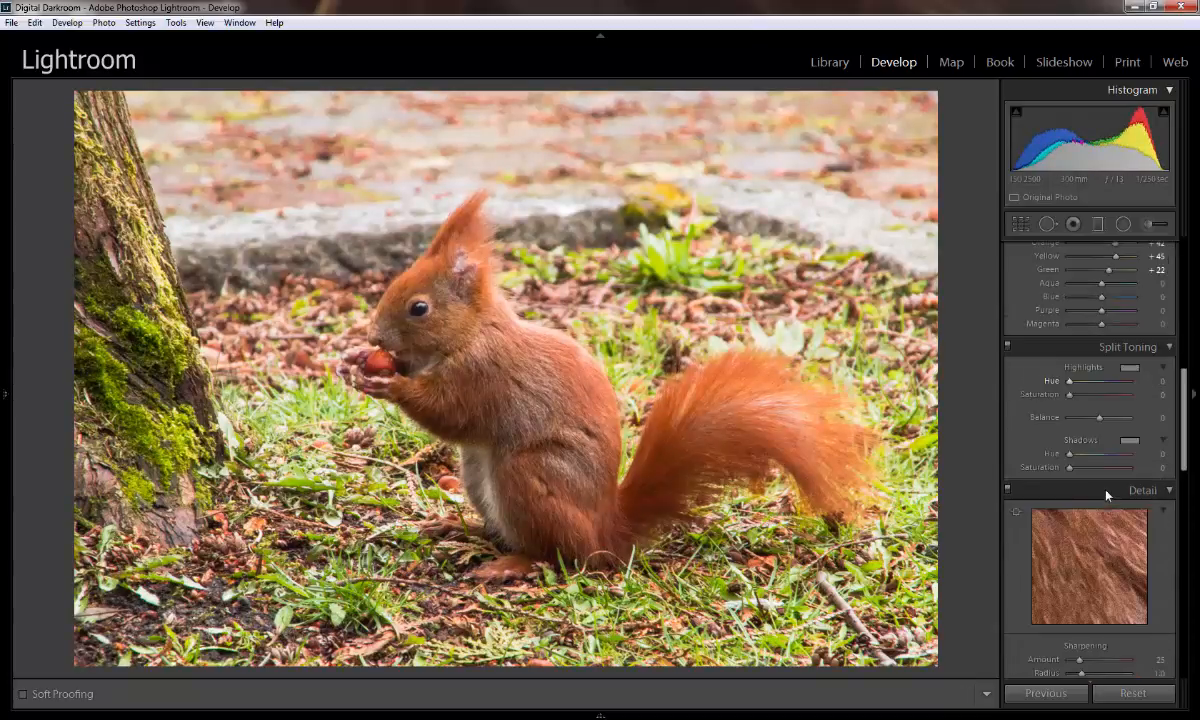